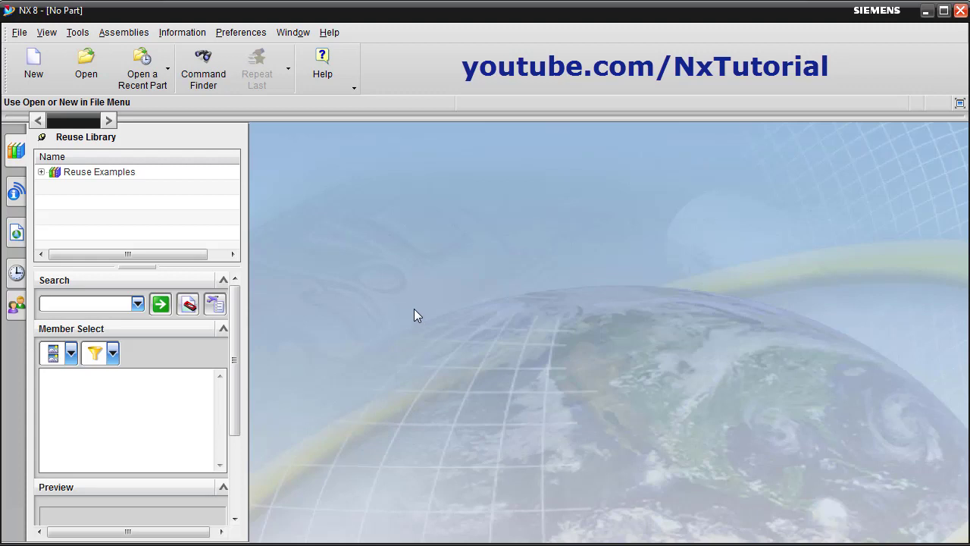
- Open NX CAM 1.prt and create the manufacturing file NX CAM 1_setup_1.prt from the General Setup template in millimetres
left_click(86, 76)
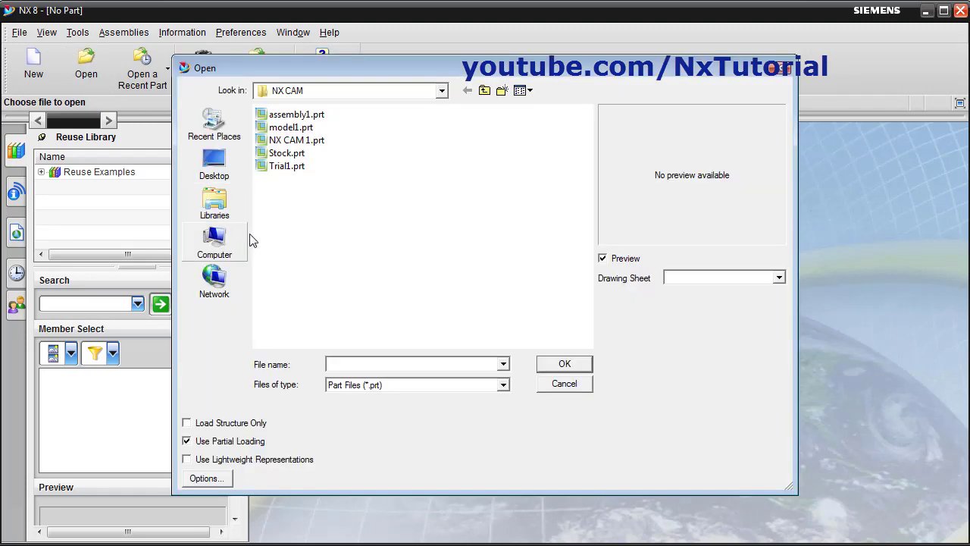
left_click(293, 140)
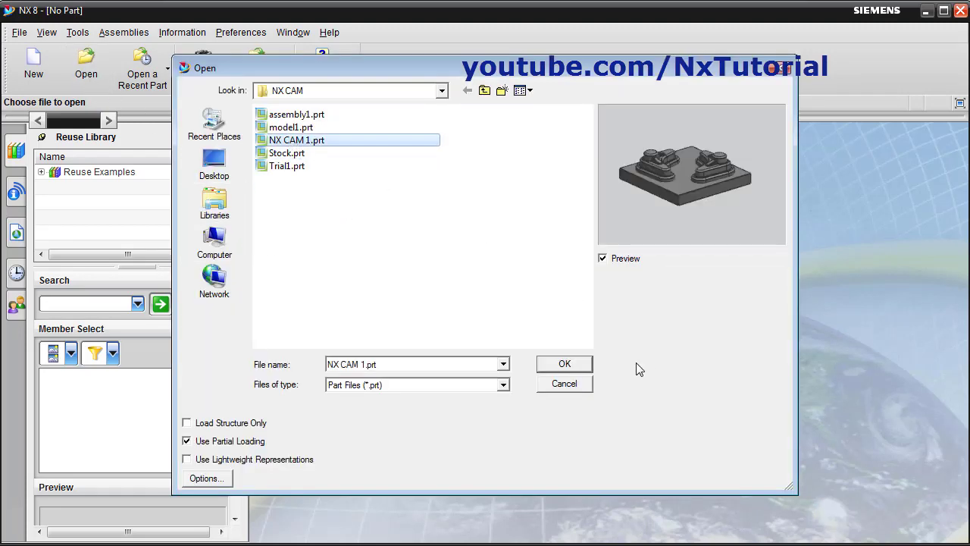
left_click(565, 365)
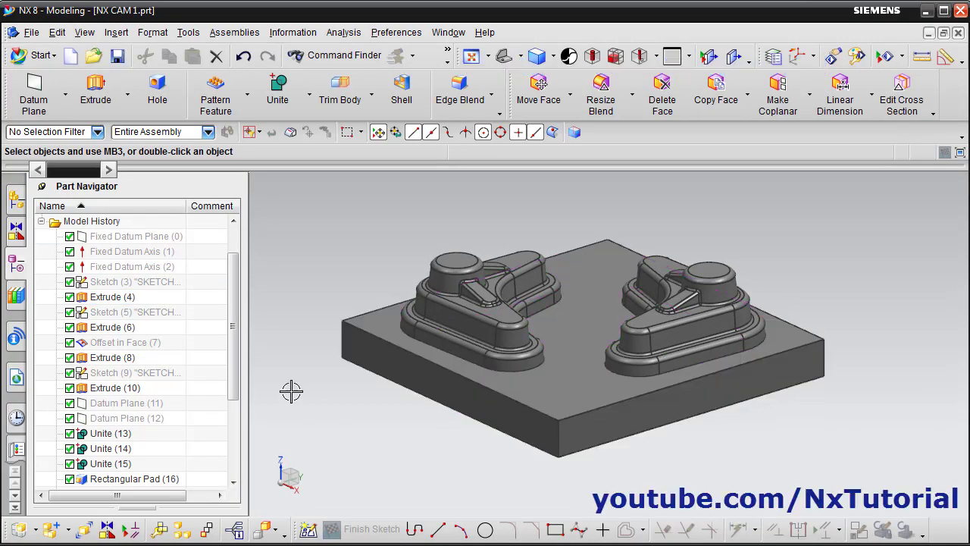
left_click(70, 56)
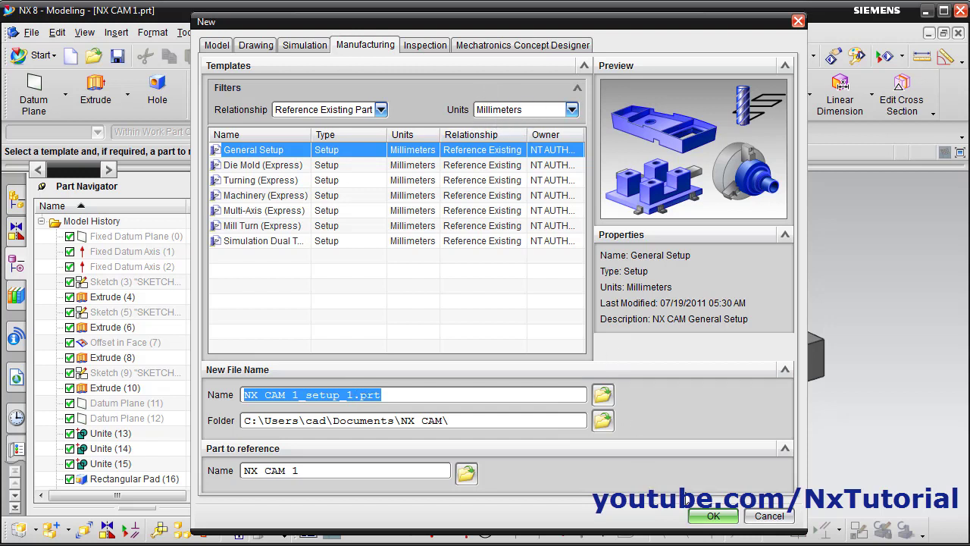
left_click(713, 516)
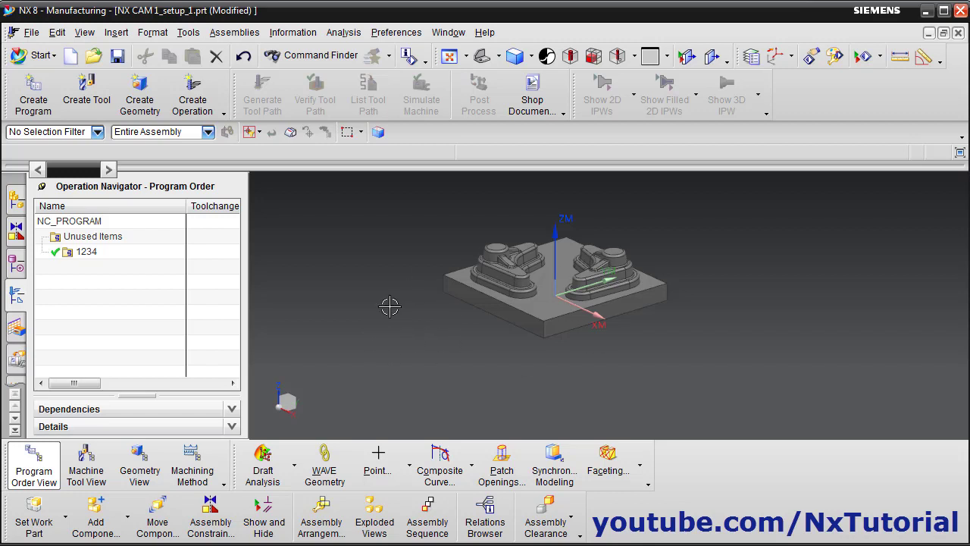
- Review the actions available for program 1234 and the tool pockets under CARRIER in the machine tool view
right_click(86, 252)
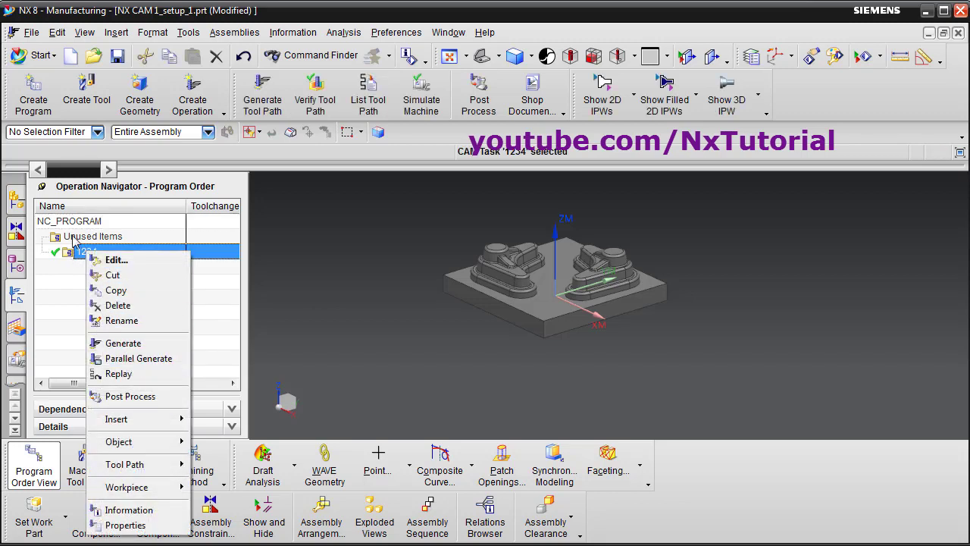
left_click(64, 307)
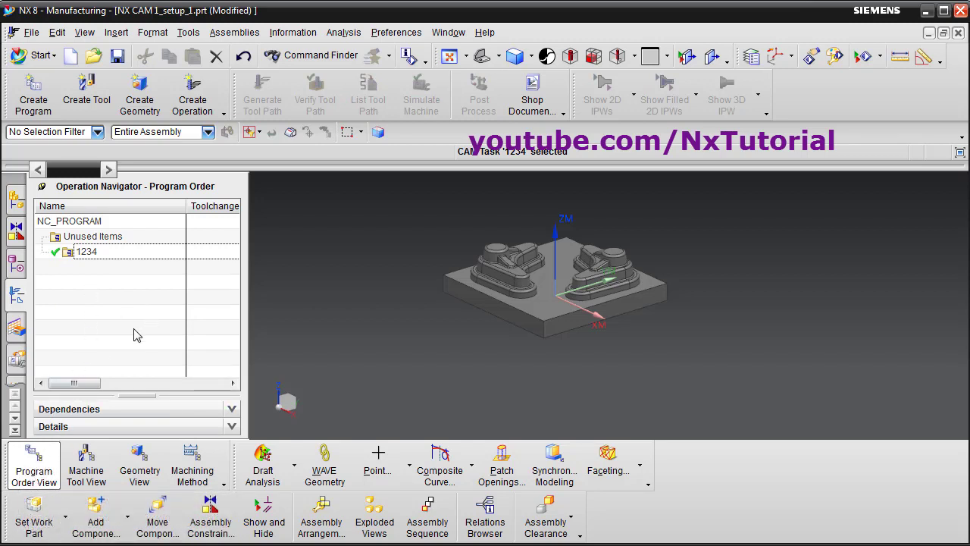
left_click(100, 477)
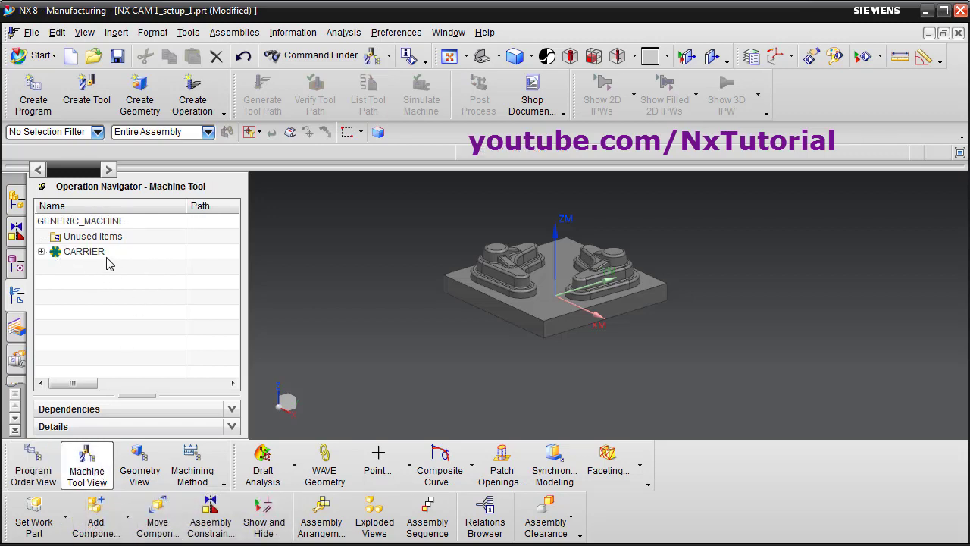
left_click(42, 253)
scroll(110, 312, "down", 7)
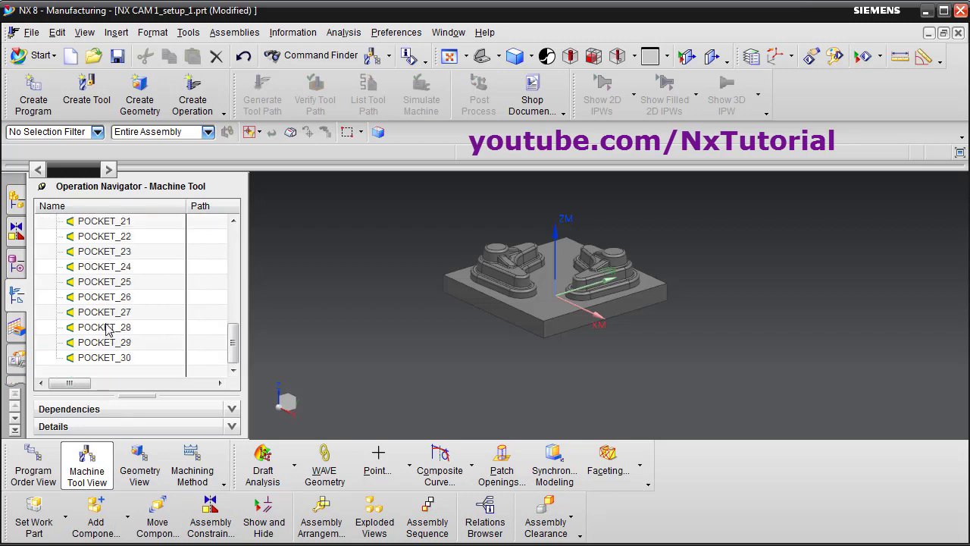
scroll(111, 324, "up", 8)
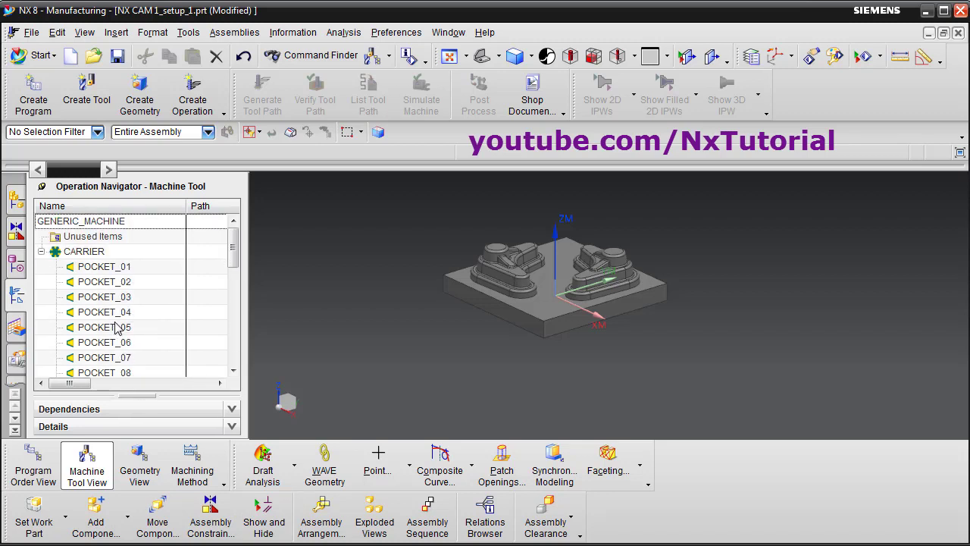
scroll(125, 325, "down", 7)
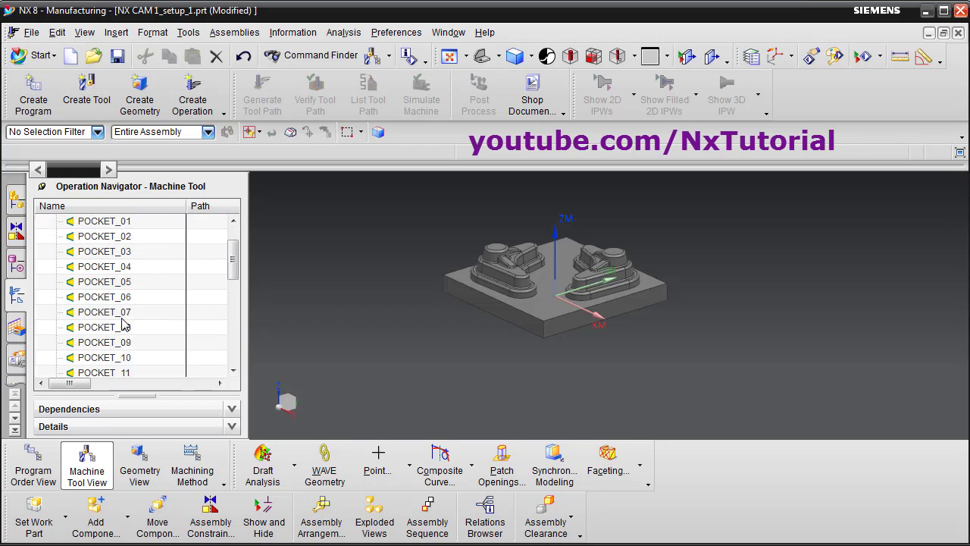
scroll(125, 325, "down", 1)
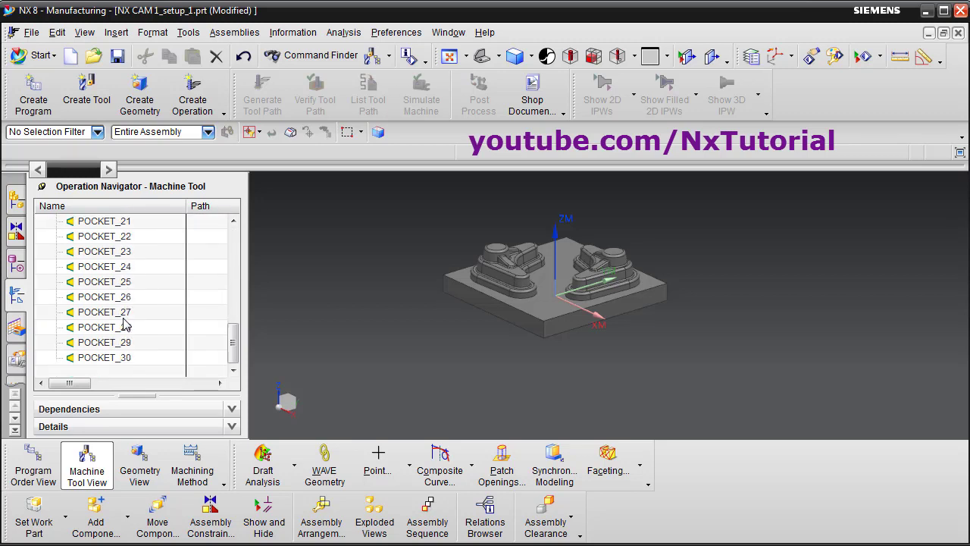
scroll(125, 318, "up", 8)
- Inspect the pocket ID and the adjust and cutcom register settings of POCKET_01
double_click(104, 267)
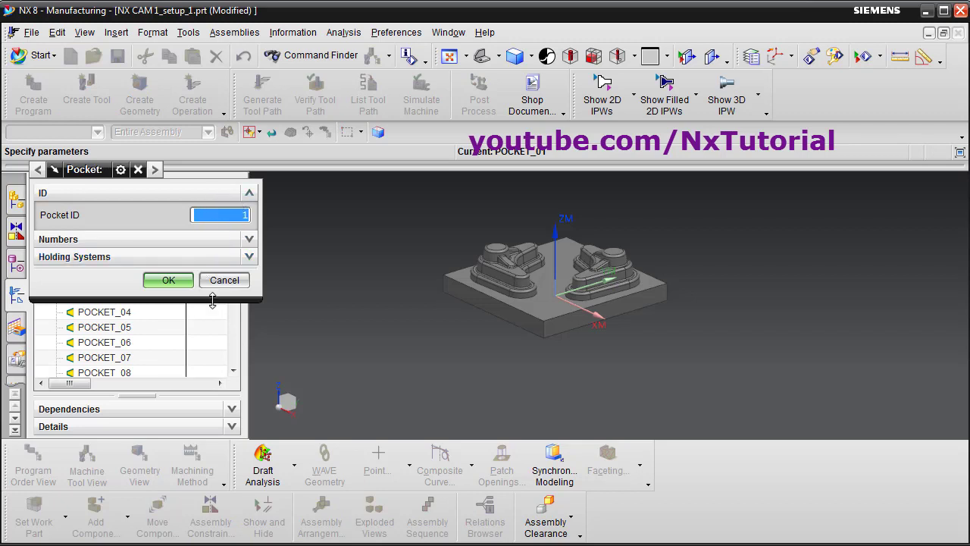
left_click(248, 239)
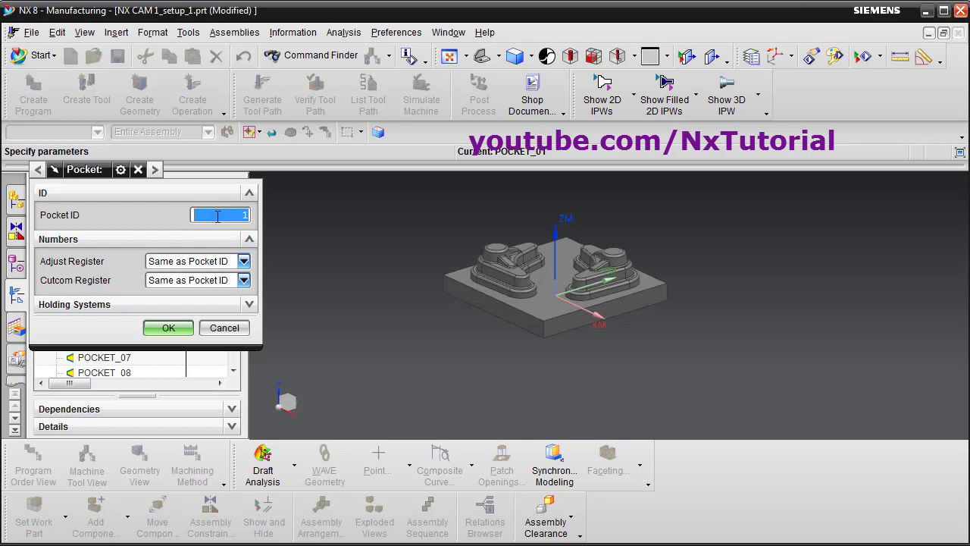
left_click(169, 330)
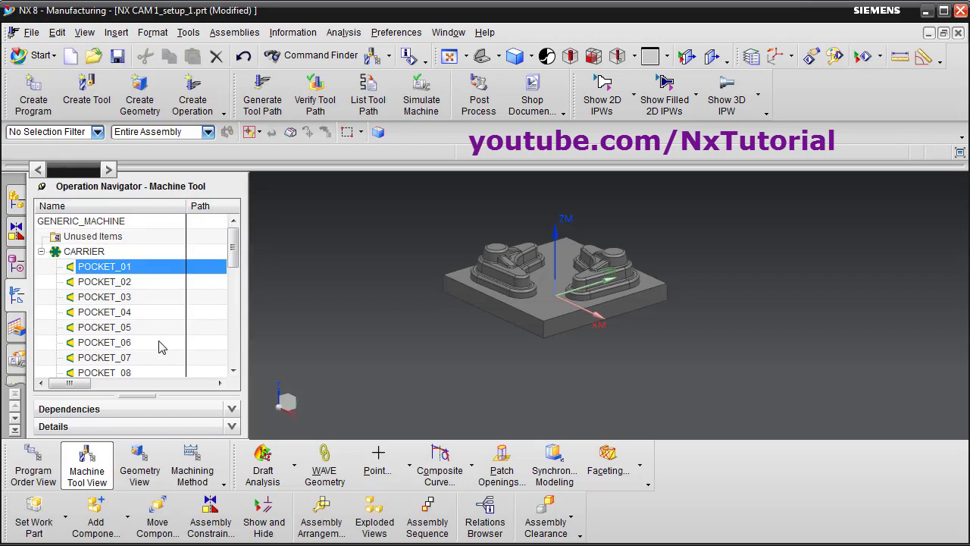
- Switch the operation navigator to the geometry view and expand MCS_MILL to show its WORKPIECE
left_click(151, 484)
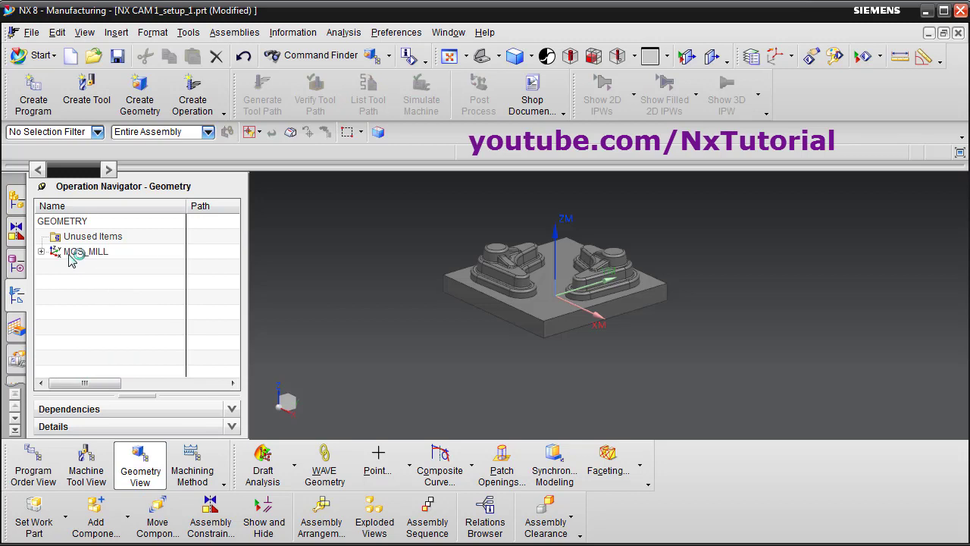
double_click(84, 255)
left_click(42, 251)
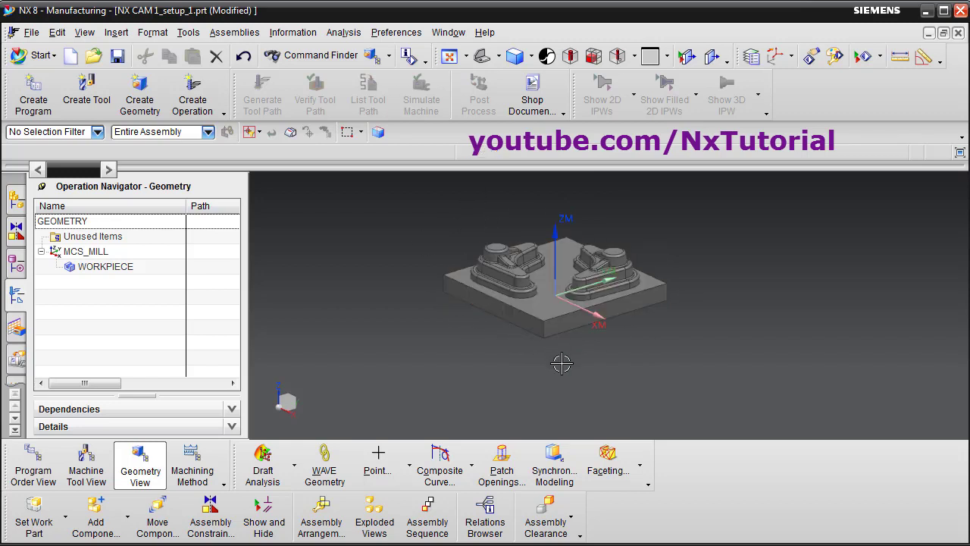
- Measure the part's height from the top edge of the round boss to the underside of the base plate
middle_click_drag(559, 353, 588, 309)
scroll(587, 309, "up", 2)
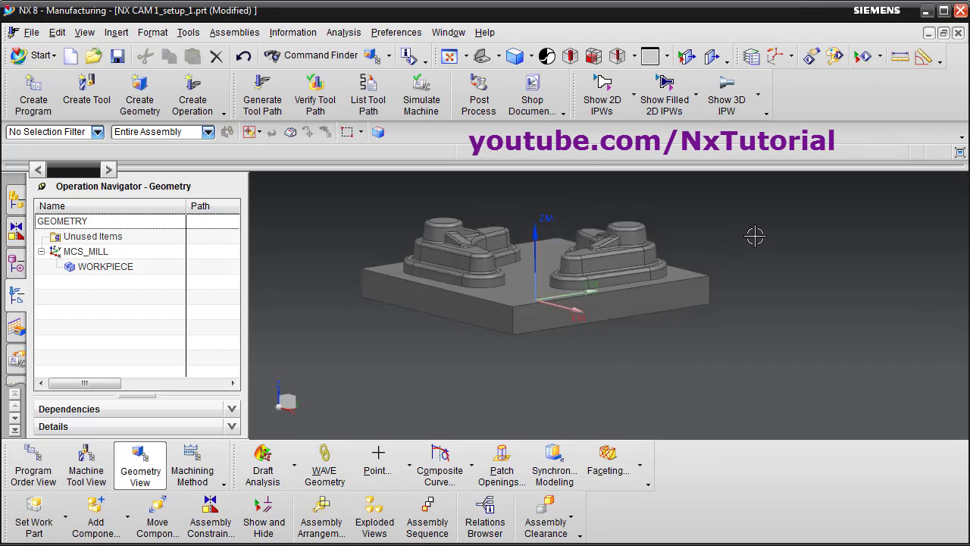
left_click(900, 59)
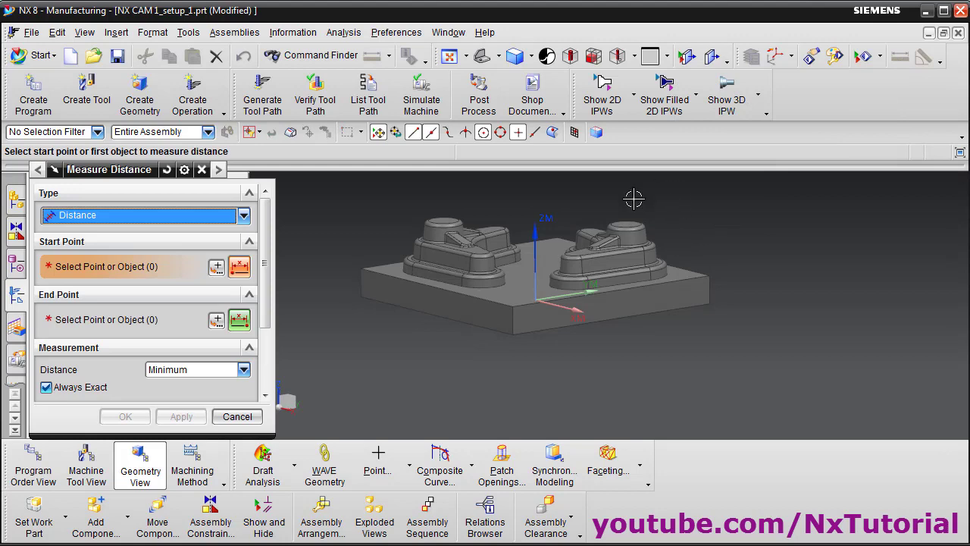
scroll(629, 206, "up", 2)
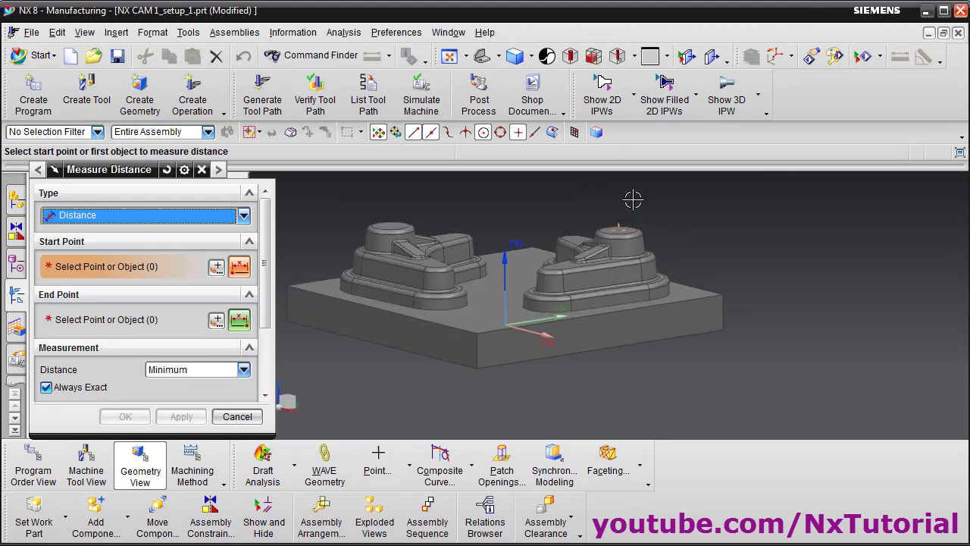
scroll(633, 199, "up", 3)
left_click(639, 225)
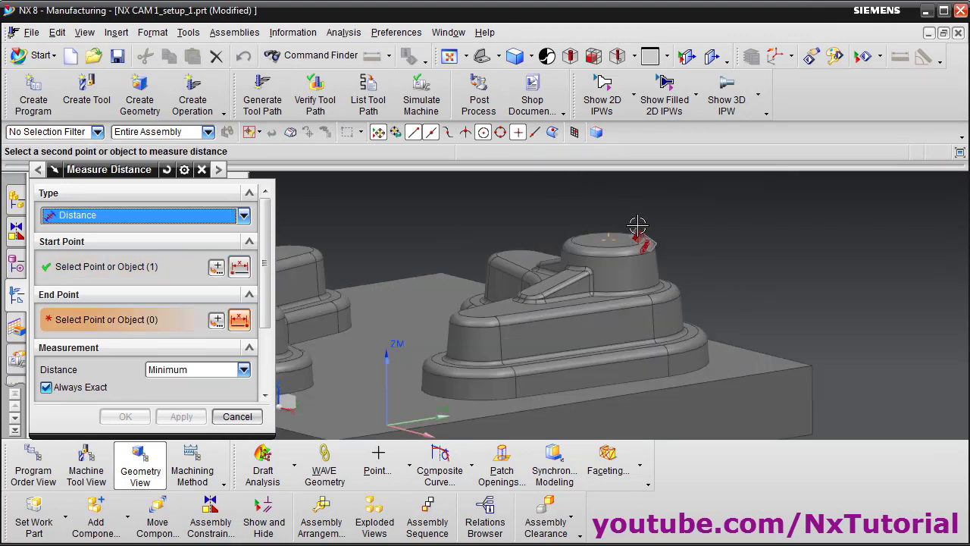
scroll(638, 225, "up", 1)
scroll(636, 228, "down", 6)
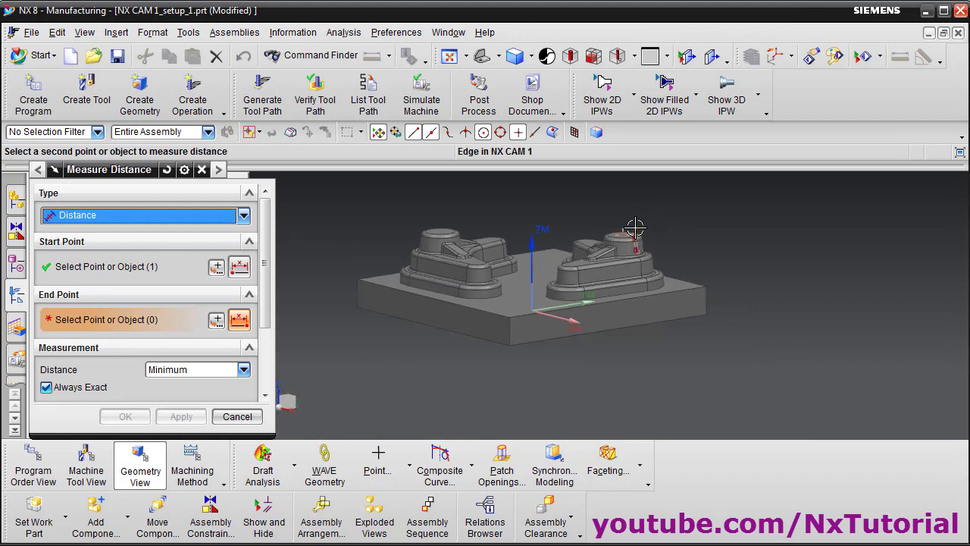
middle_click_drag(645, 212, 645, 175)
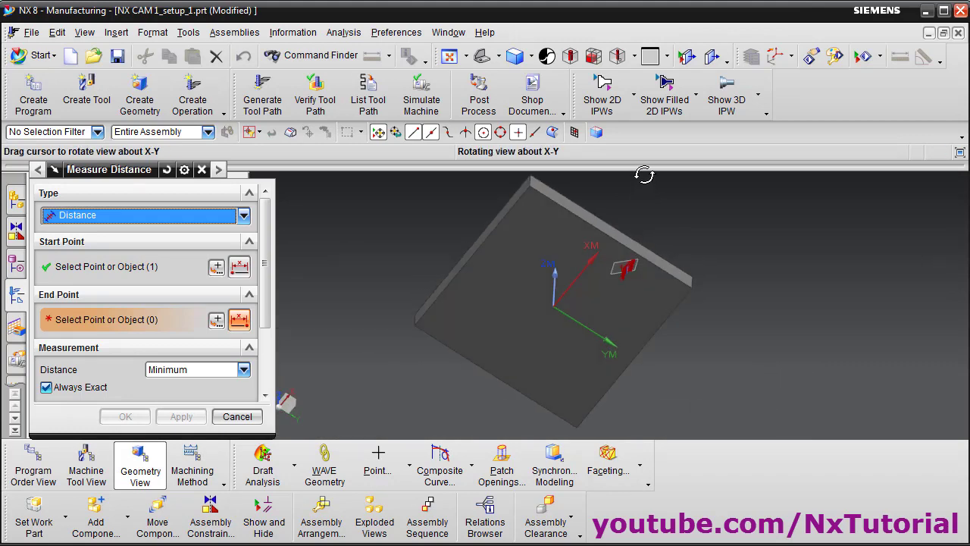
left_click(623, 294)
middle_click_drag(626, 204, 660, 275)
scroll(662, 280, "up", 4)
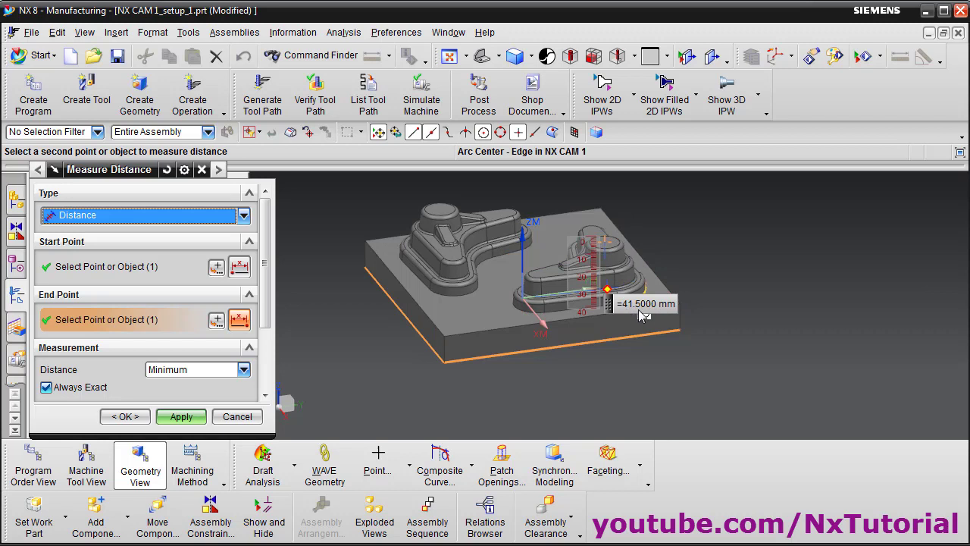
left_click(237, 416)
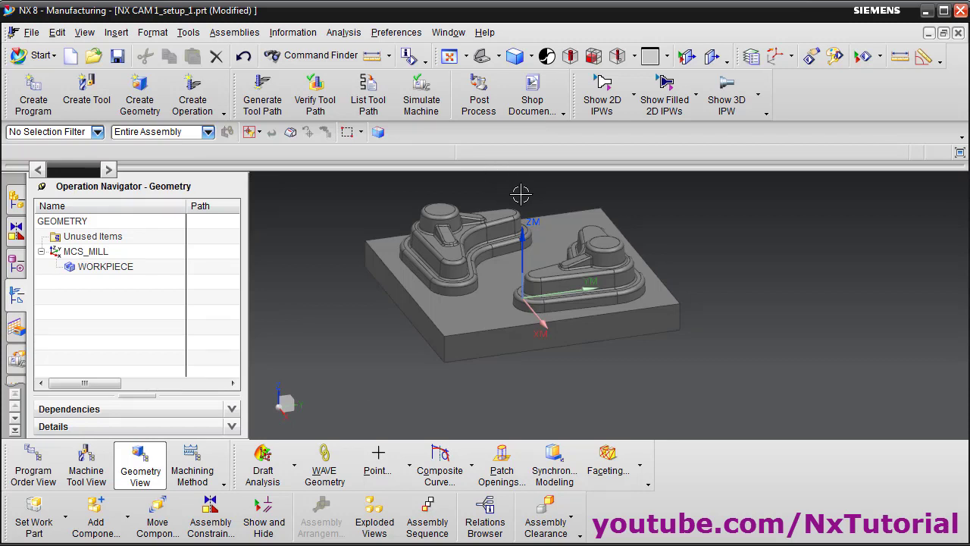
- Move the MCS_MILL machine coordinate system origin to Z 46.5, keeping the automatic clearance plane at a safe distance of 10
double_click(83, 252)
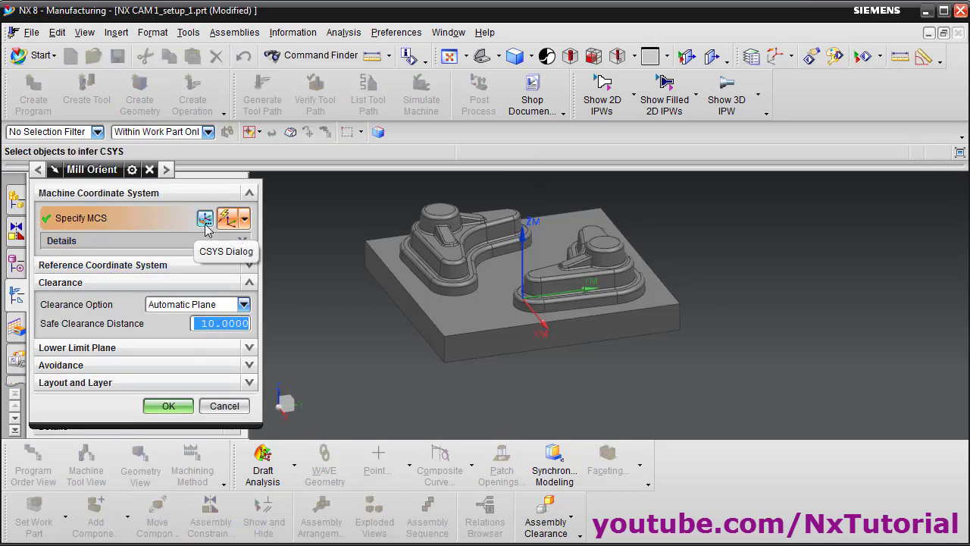
left_click(205, 221)
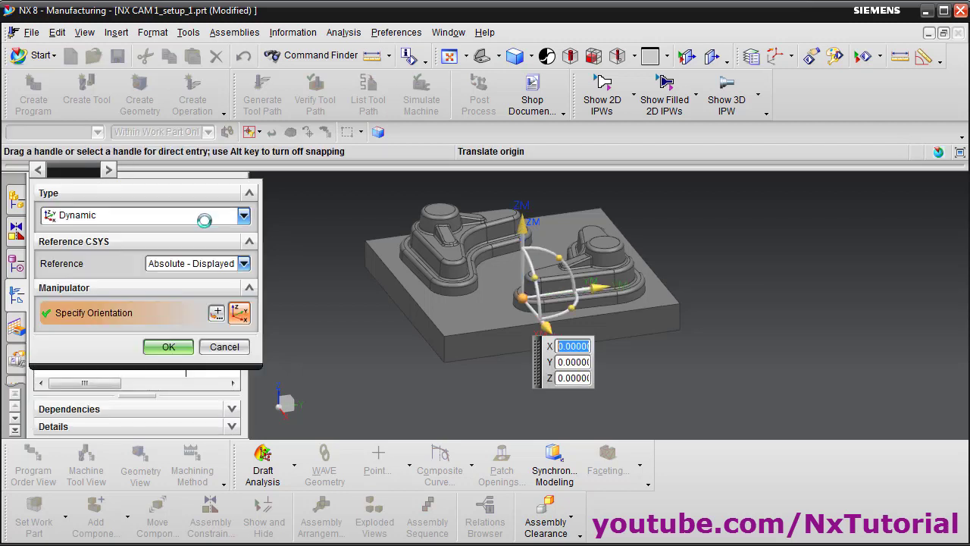
left_click(574, 379)
type("4")
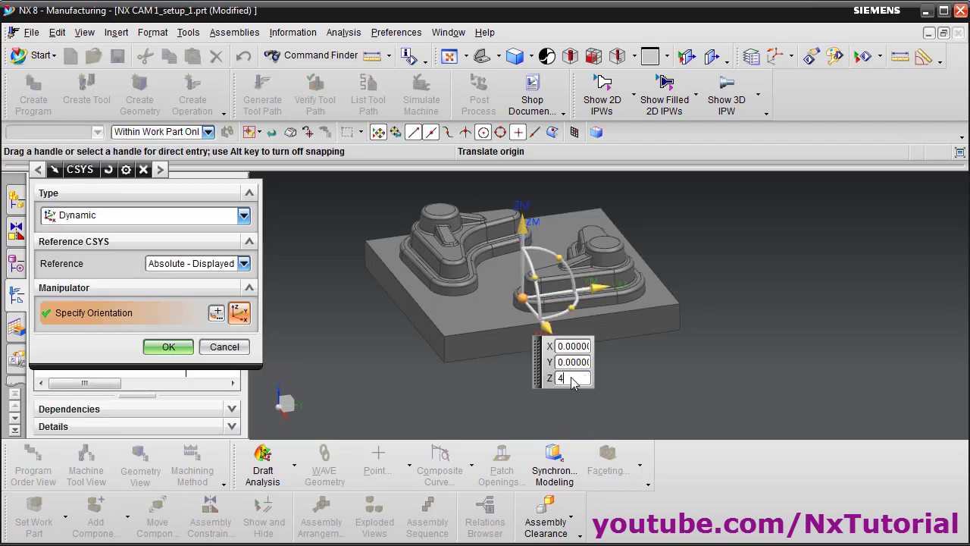
type("6.5")
key("Return")
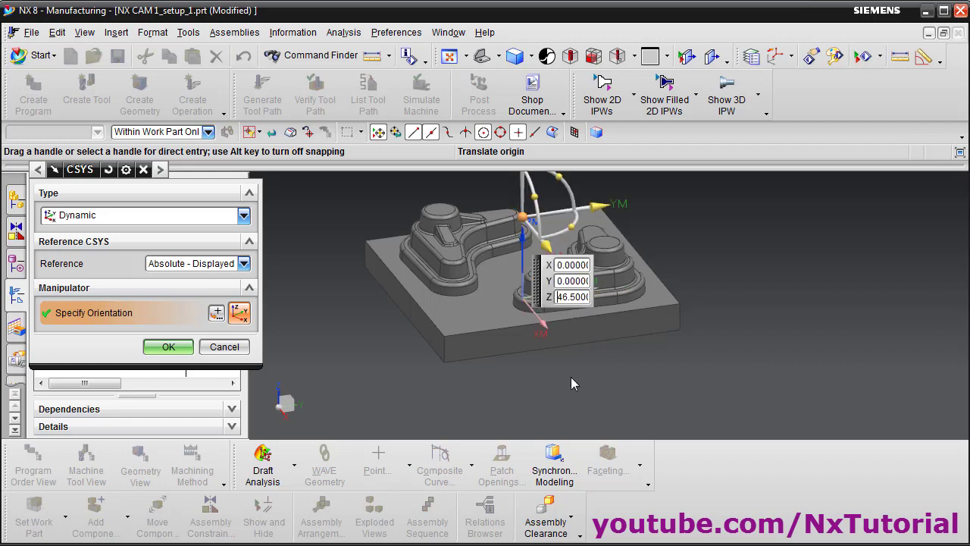
scroll(538, 373, "up", 3)
middle_click_drag(507, 312, 530, 279)
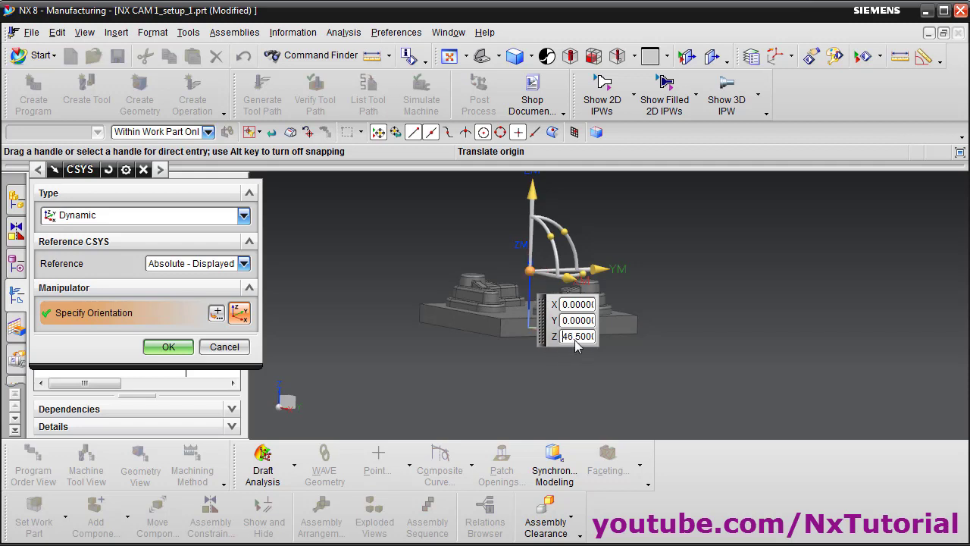
left_click(171, 347)
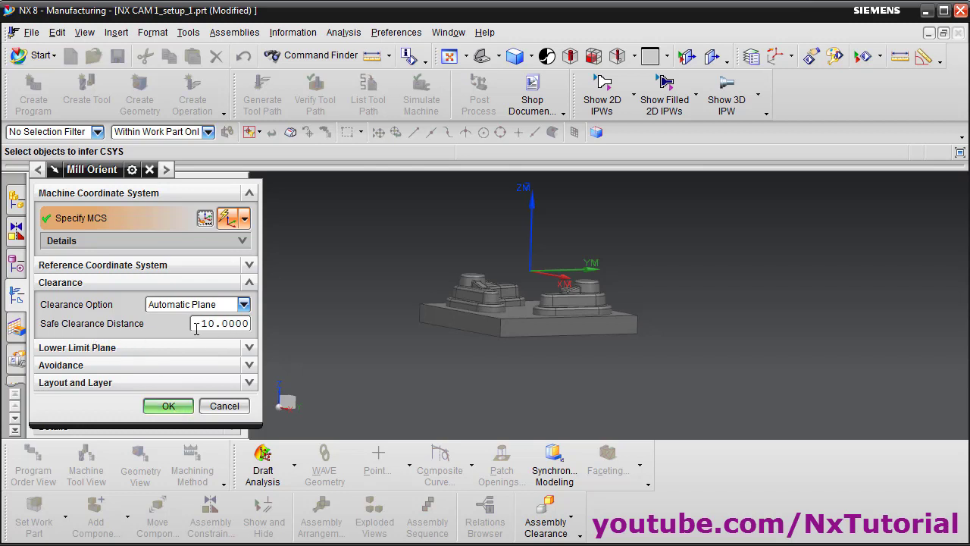
left_click_drag(200, 326, 249, 325)
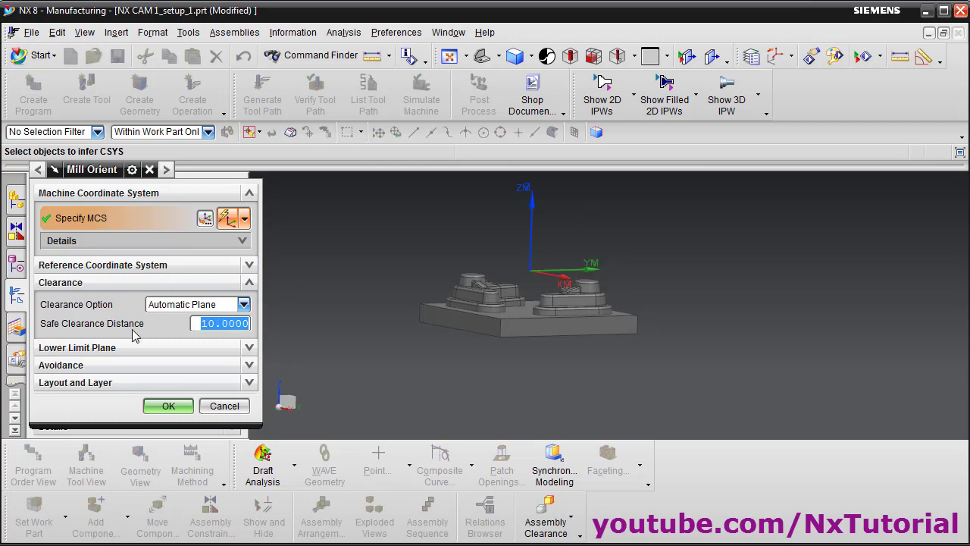
left_click(168, 406)
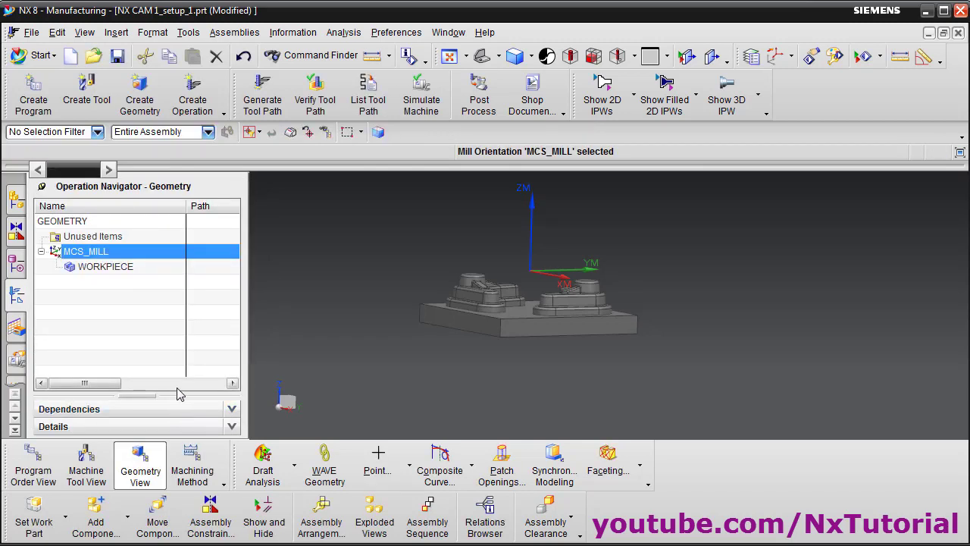
- Edit WORKPIECE and specify the solid body of the base plate with its bosses as the part geometry
double_click(102, 269)
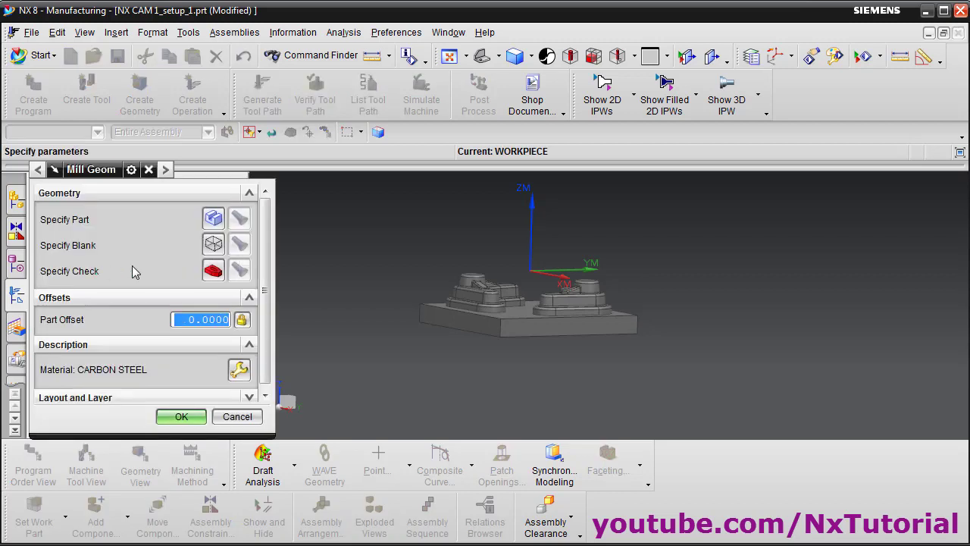
left_click(214, 220)
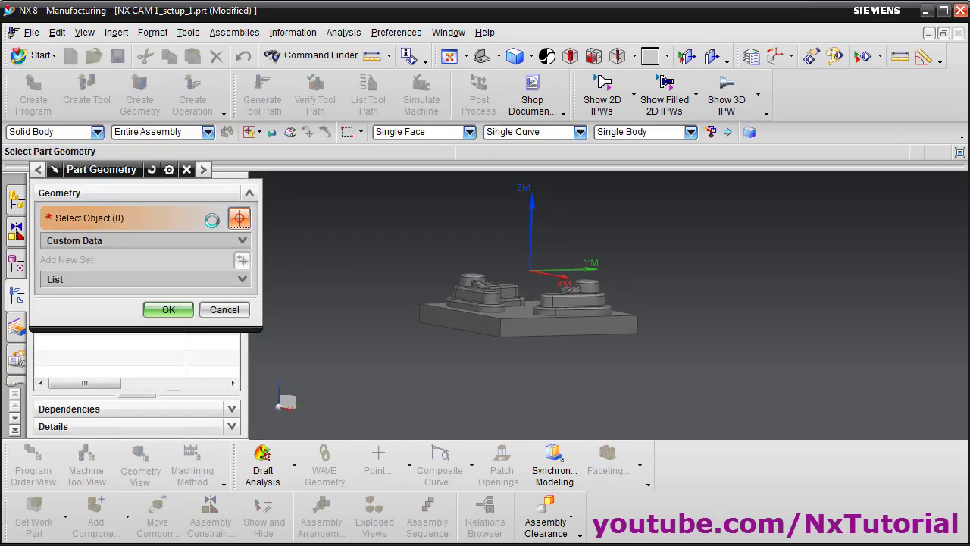
left_click(505, 325)
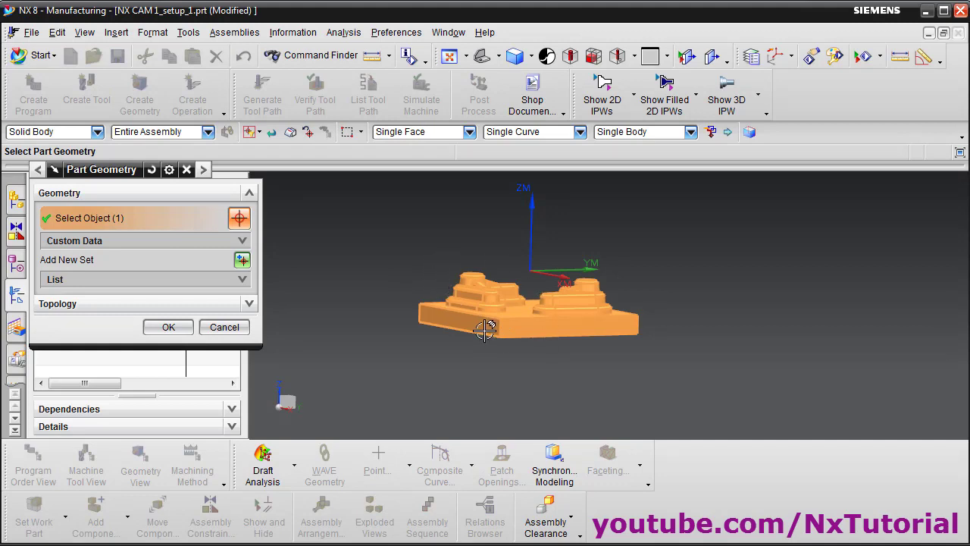
left_click(169, 328)
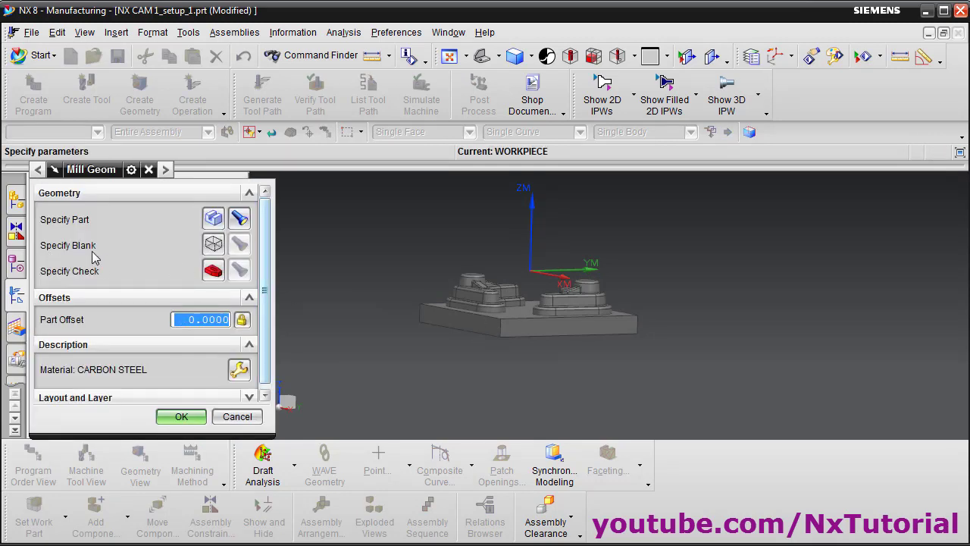
- Start specifying the WORKPIECE blank and set its type to Bounding Block
left_click(214, 250)
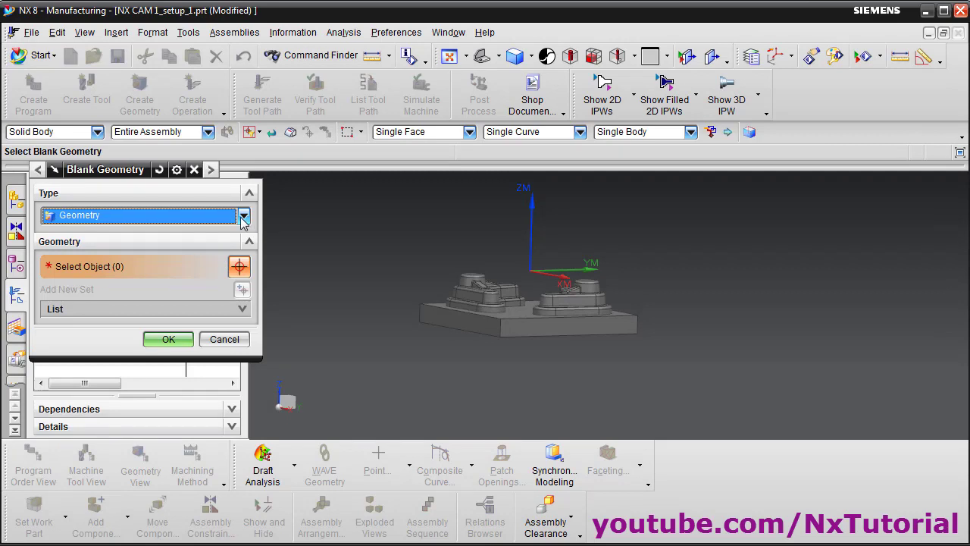
left_click(243, 217)
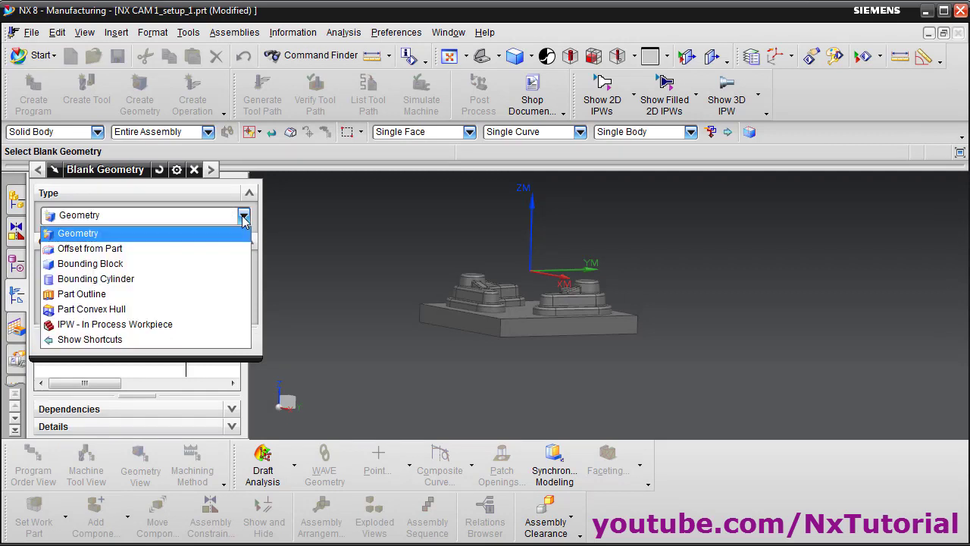
left_click(118, 266)
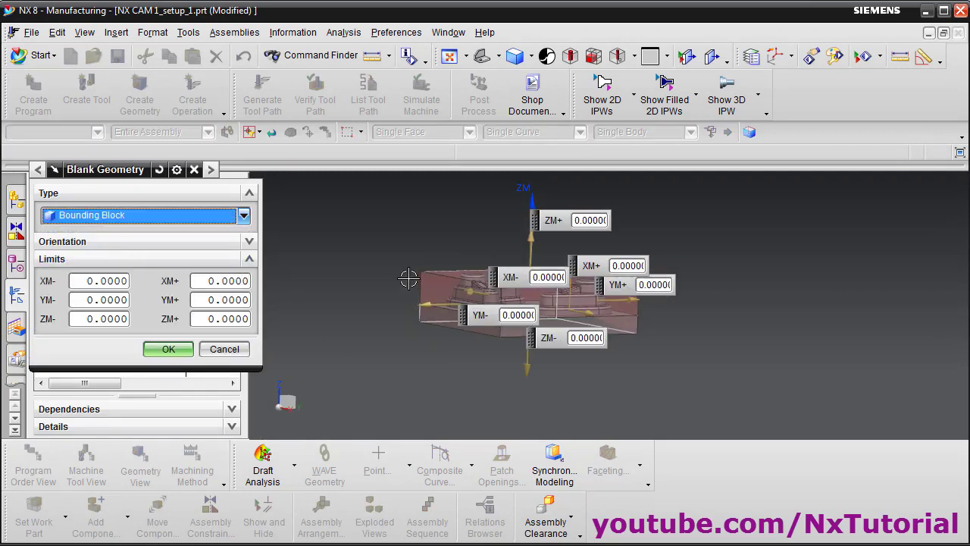
middle_click_drag(384, 240, 404, 260)
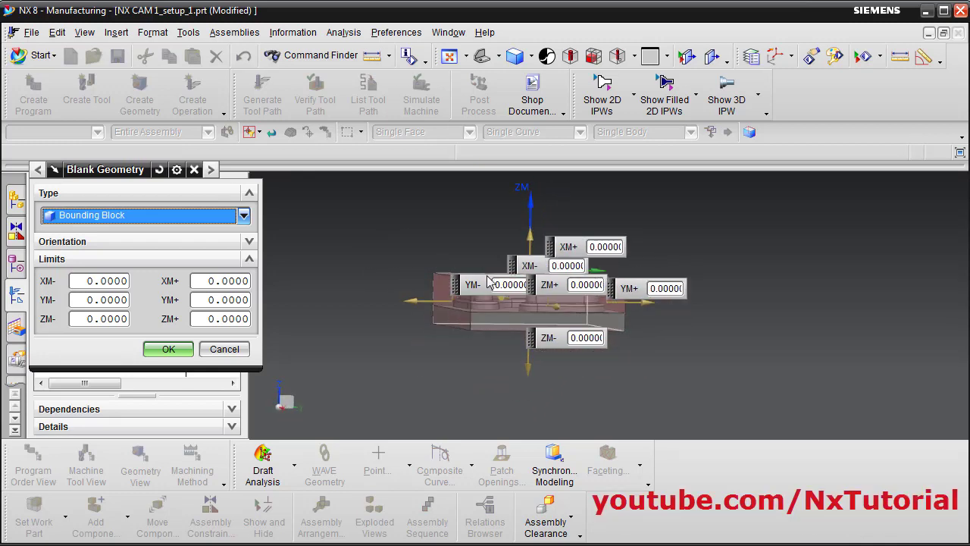
mouse_move(510, 320)
middle_mouse_down()
mouse_move(521, 327)
mouse_move(514, 331)
middle_mouse_up()
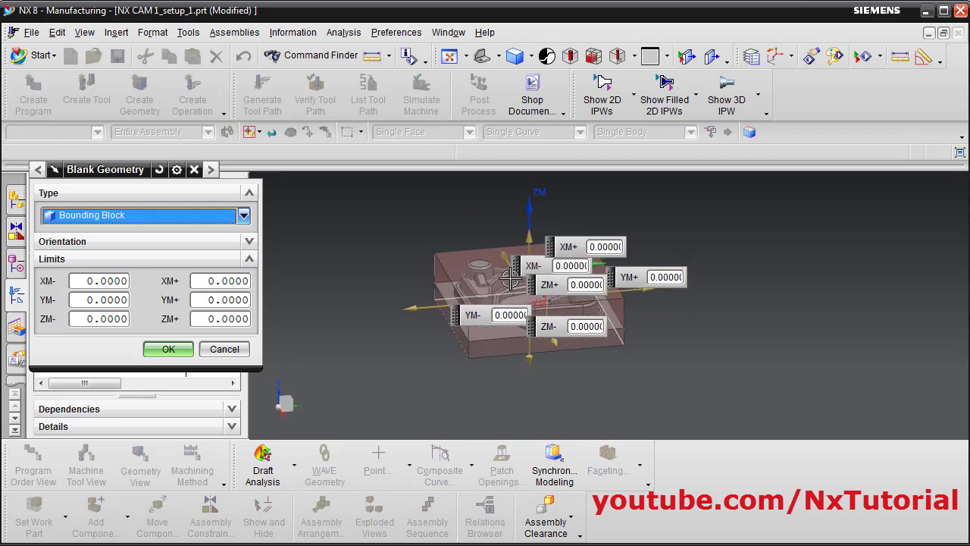
- Set the bounding block's ZM+ limit to 5, check the added stock in a side view and accept the blank
left_click(225, 319)
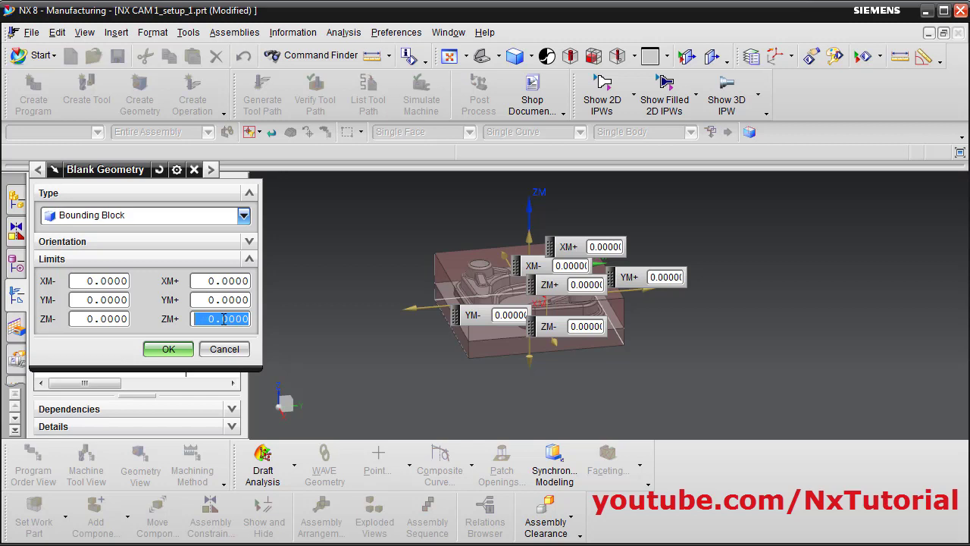
type("5")
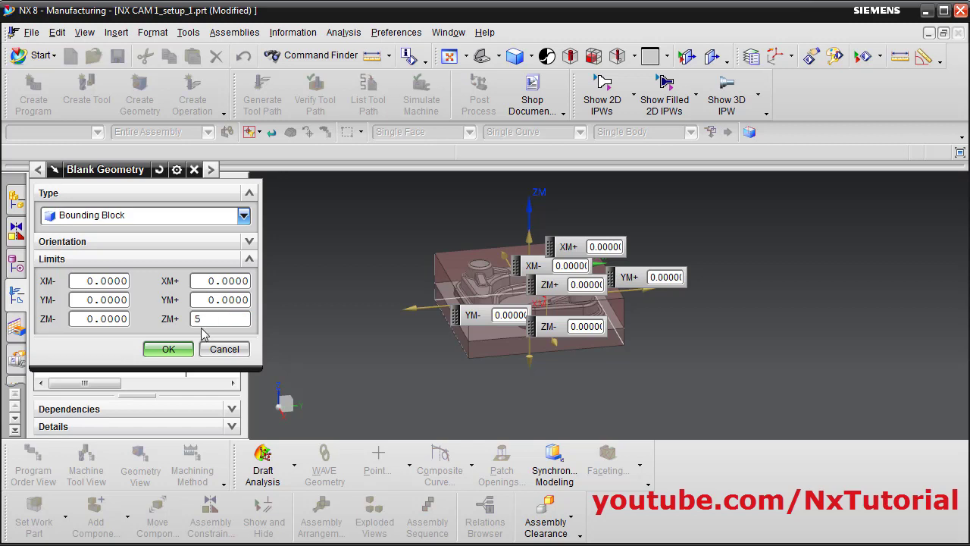
key("Return")
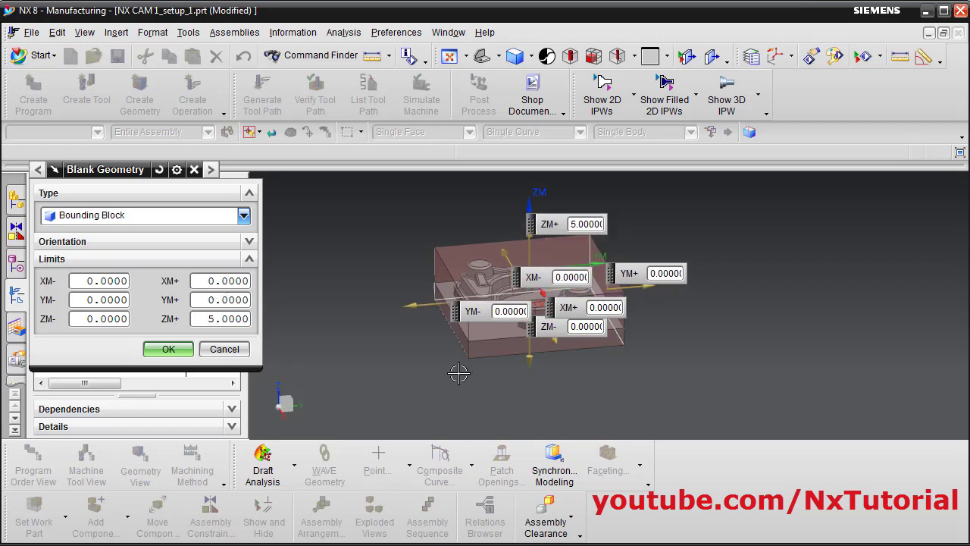
middle_click_drag(511, 373, 505, 366)
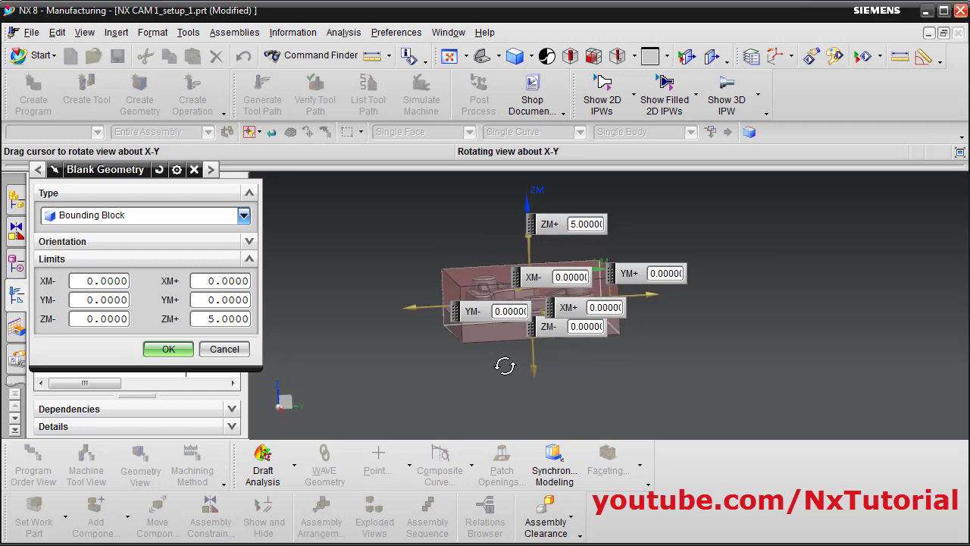
left_click(498, 55)
left_click(507, 106)
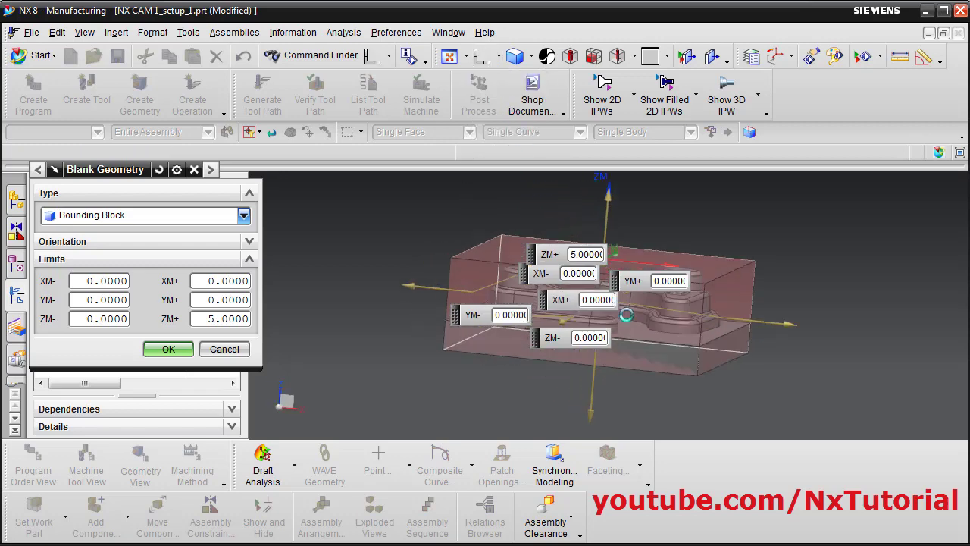
scroll(543, 256, "up", 3)
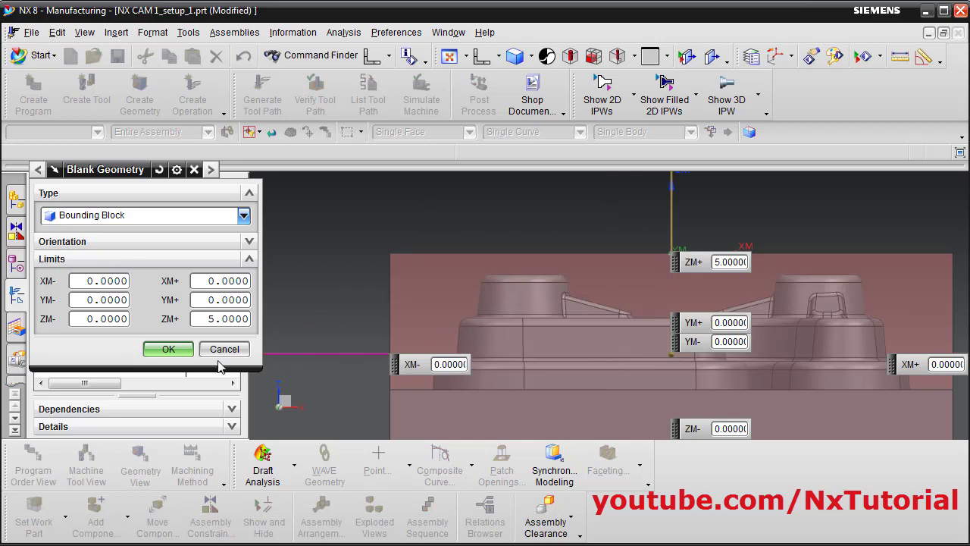
left_click(162, 348)
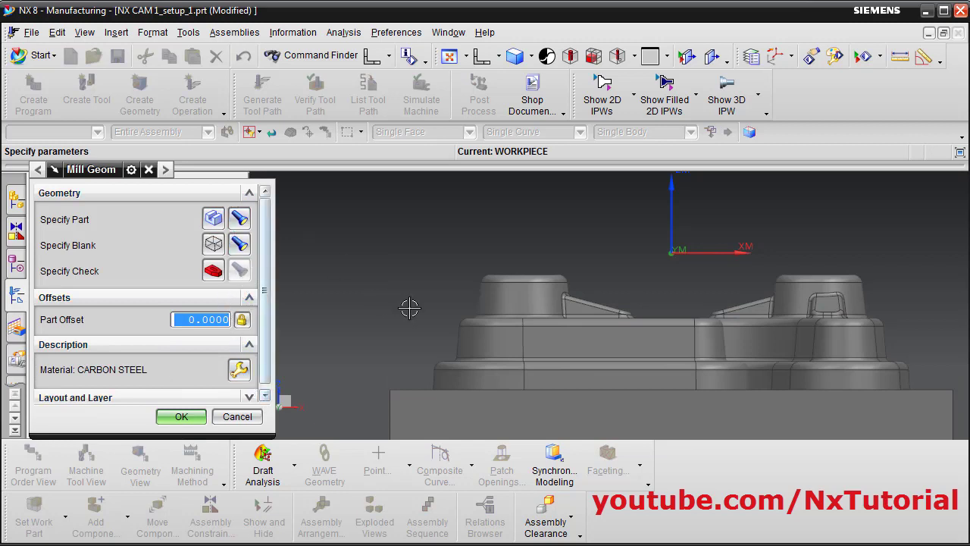
- Display the specified part and blank geometry together to check the blank around the part
scroll(410, 307, "down", 3)
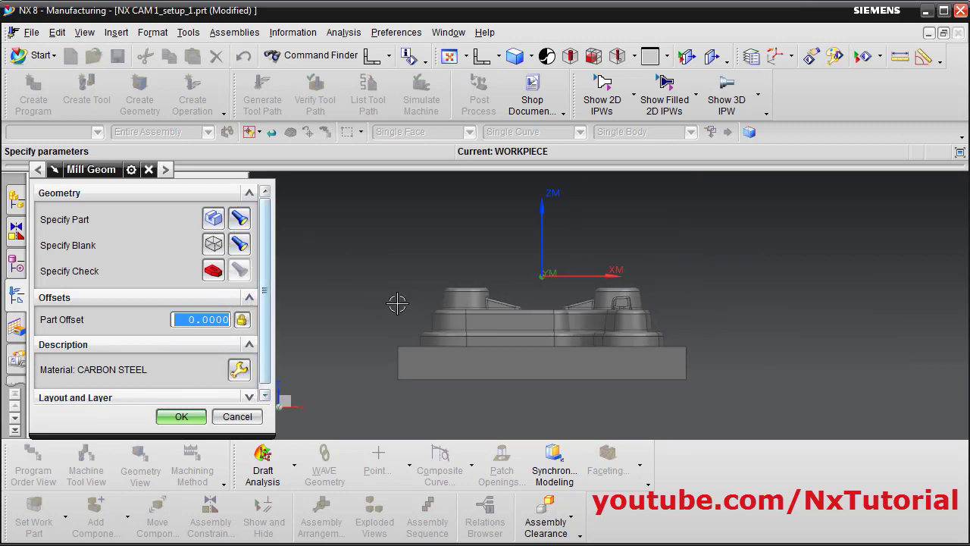
left_click(239, 219)
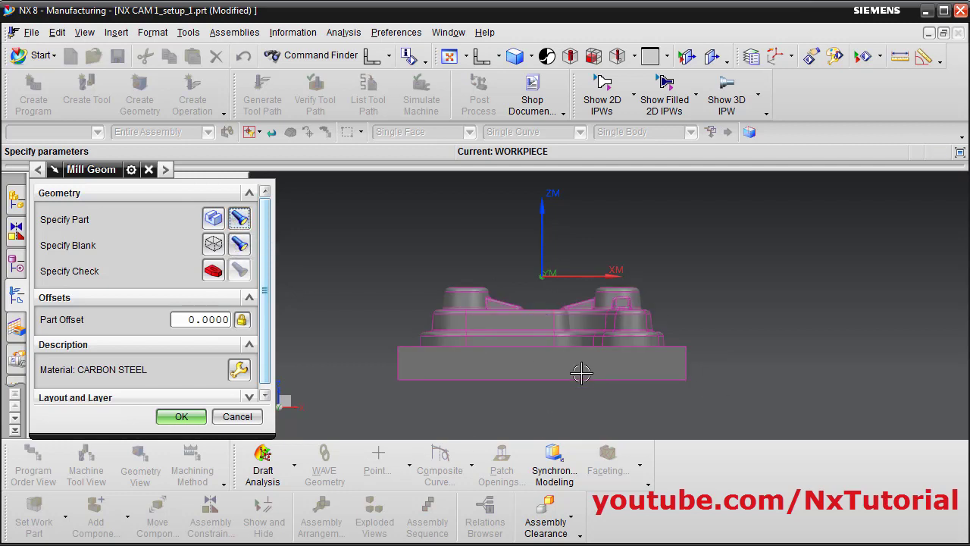
left_click(238, 245)
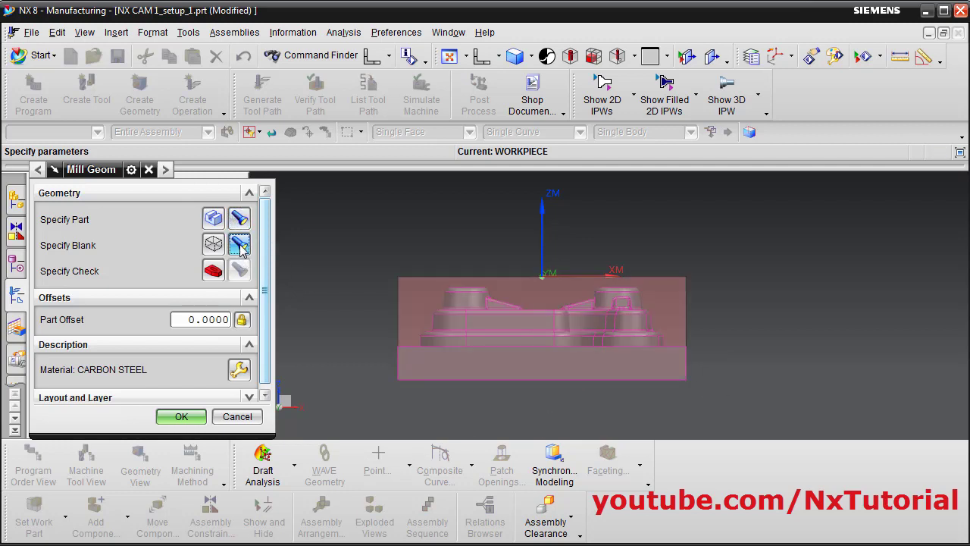
scroll(515, 239, "up", 2)
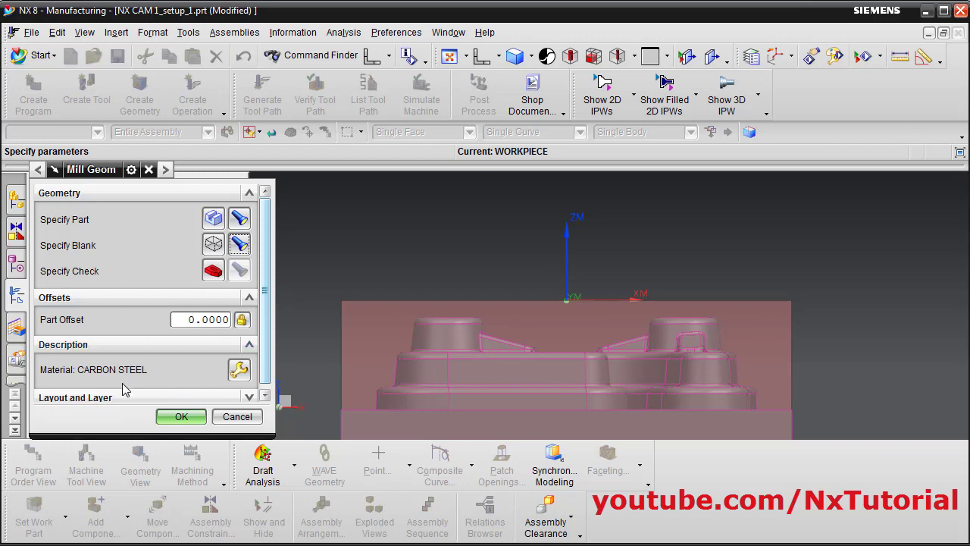
- Set the workpiece material to HSM P20 Prehardened, library reference MAT0_00600, and accept the WORKPIECE geometry
left_click(240, 370)
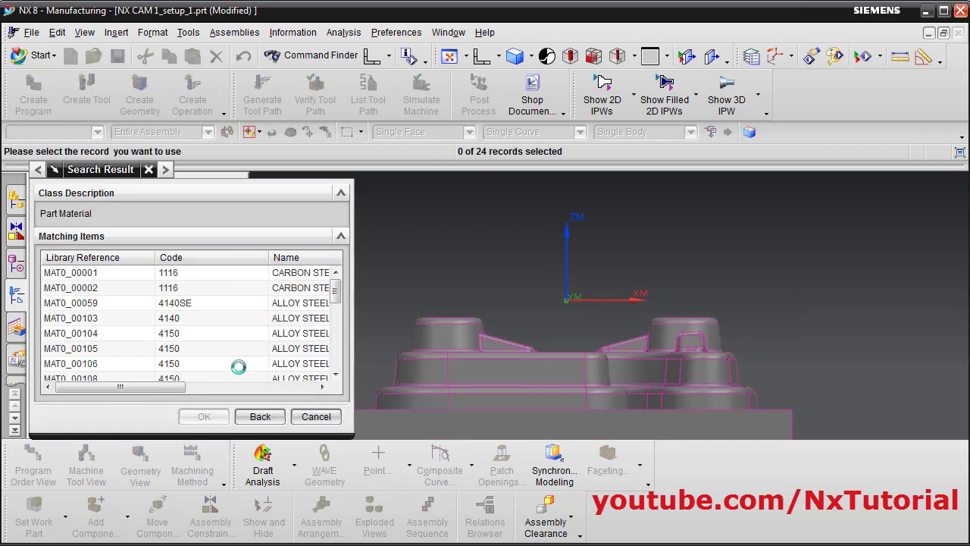
left_click_drag(336, 292, 345, 350)
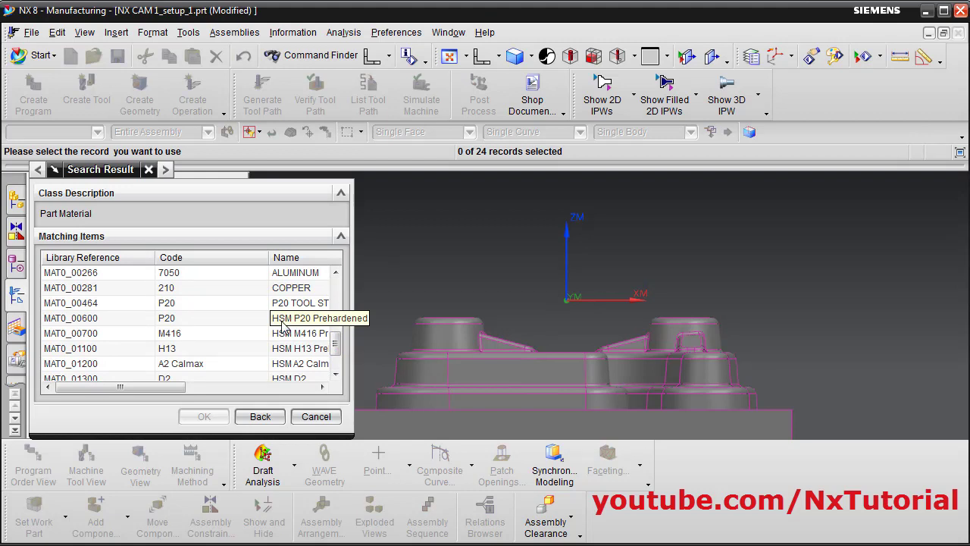
left_click(282, 323)
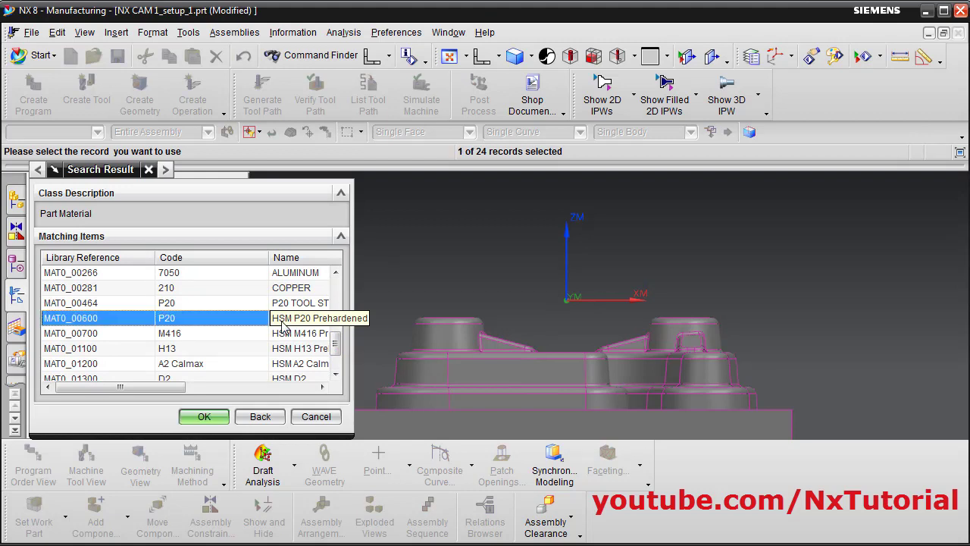
left_click(204, 417)
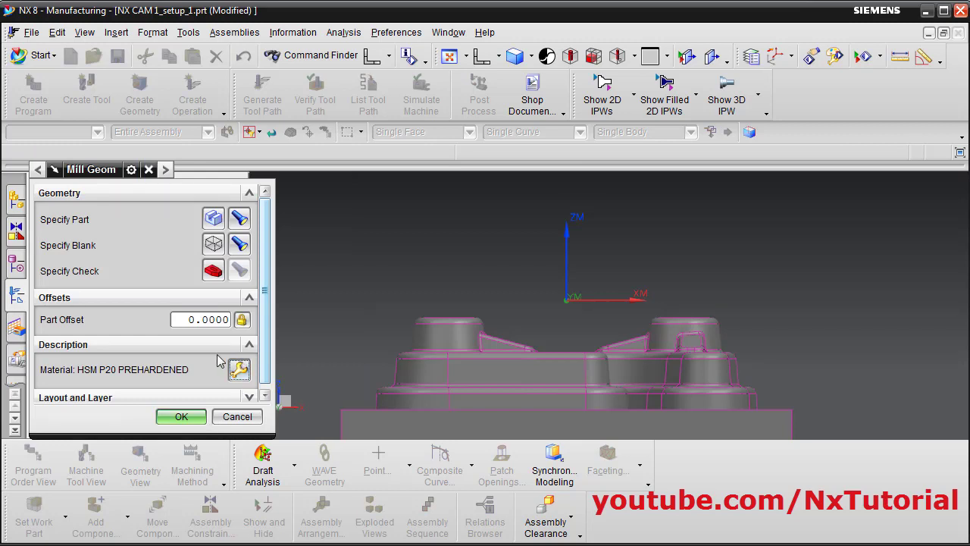
left_click(181, 418)
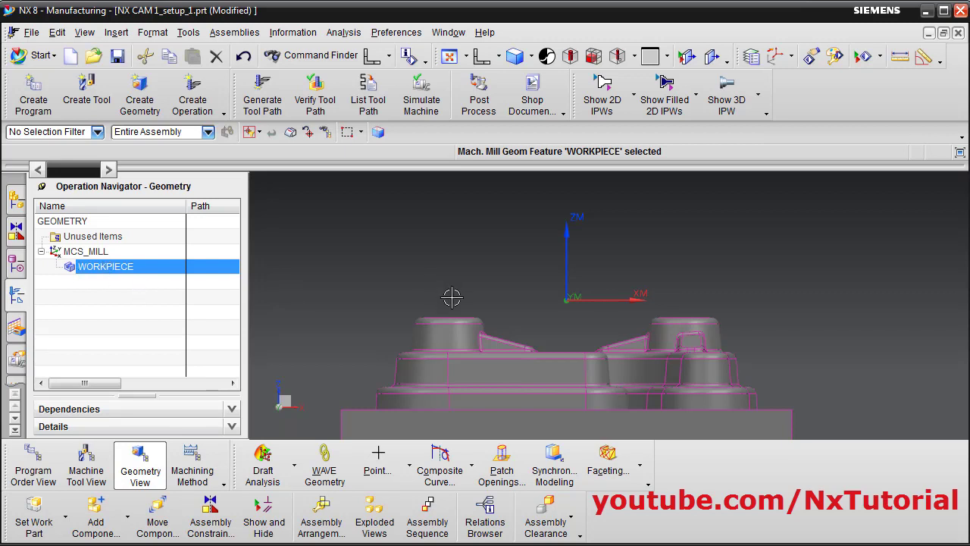
- Create a mill_contour tool of subtype MILL, located in POCKET_01 and named MILL20r3
middle_click_drag(437, 277, 492, 280)
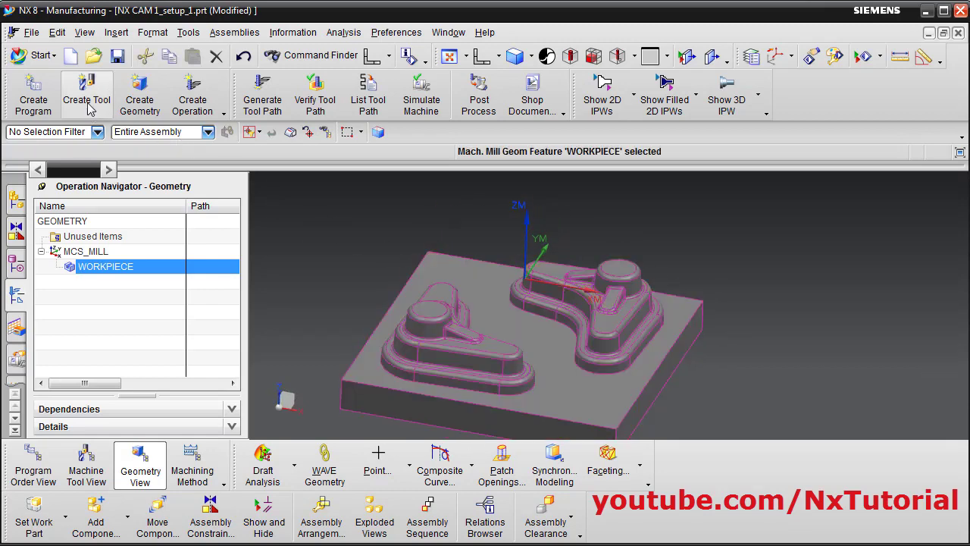
left_click(88, 108)
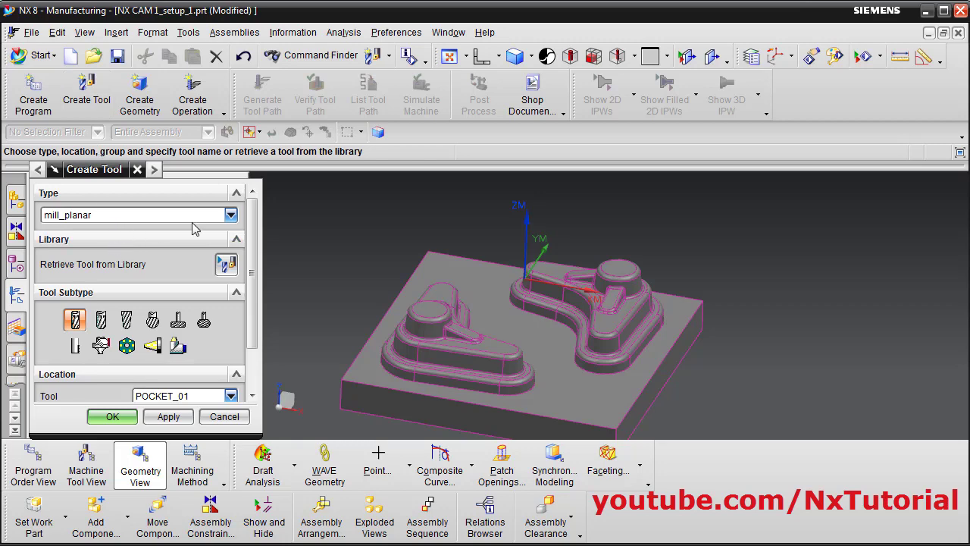
left_click(230, 215)
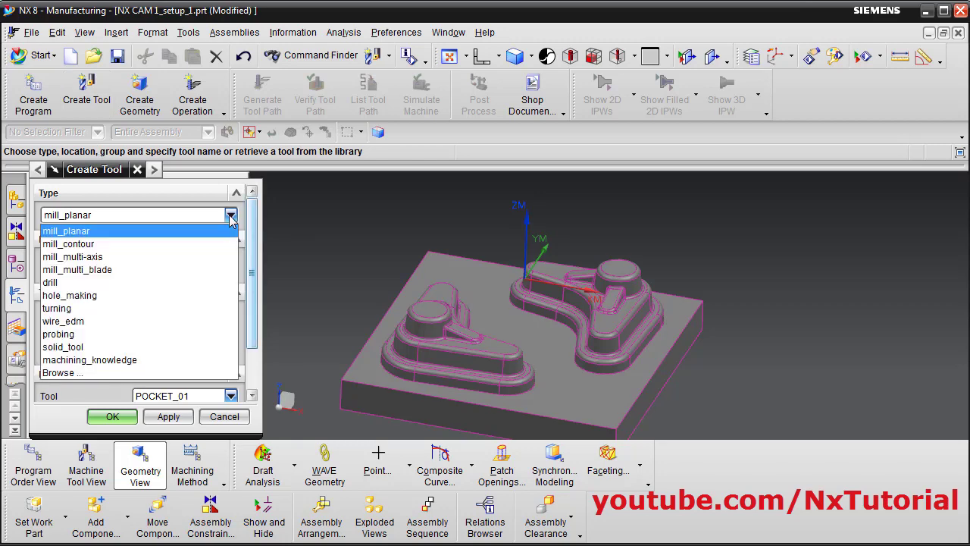
left_click(85, 251)
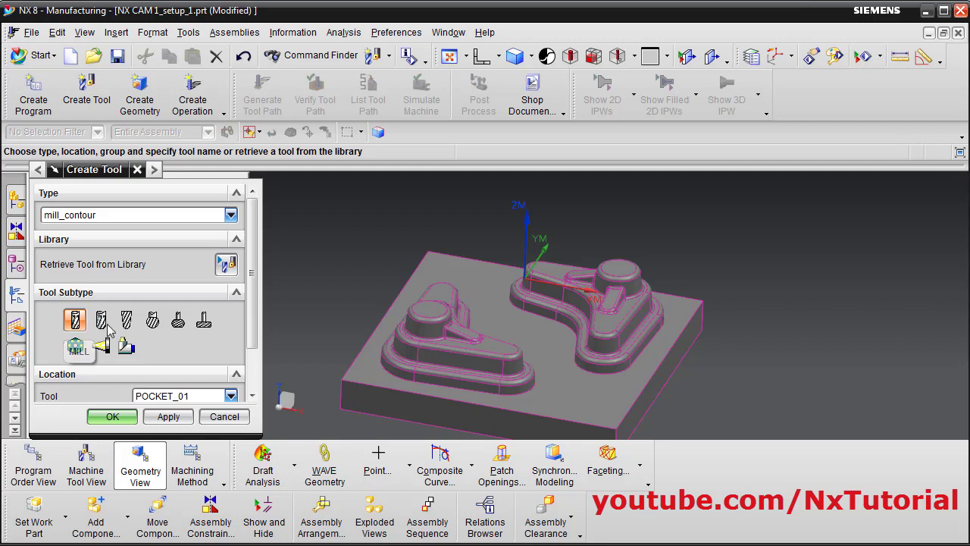
scroll(255, 362, "down", 1)
scroll(255, 363, "down", 1)
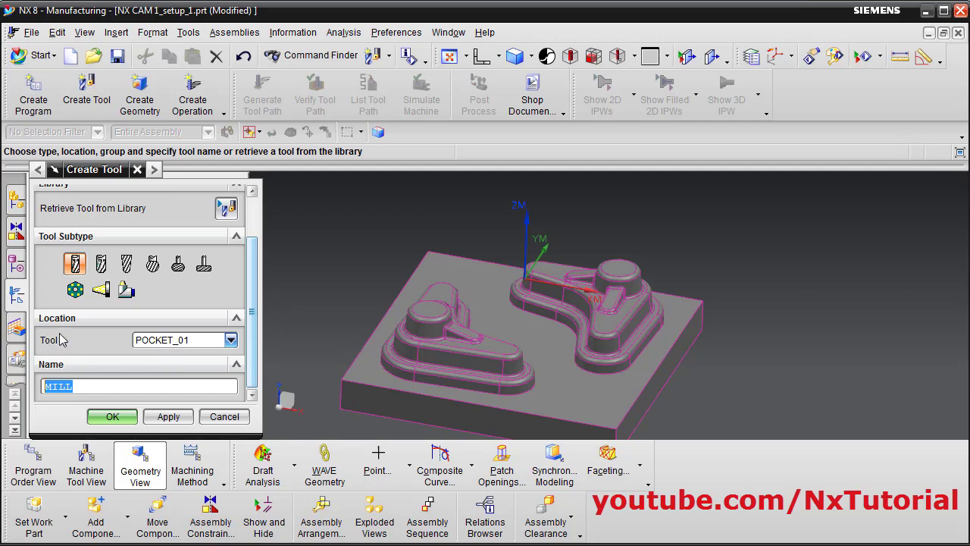
left_click(230, 340)
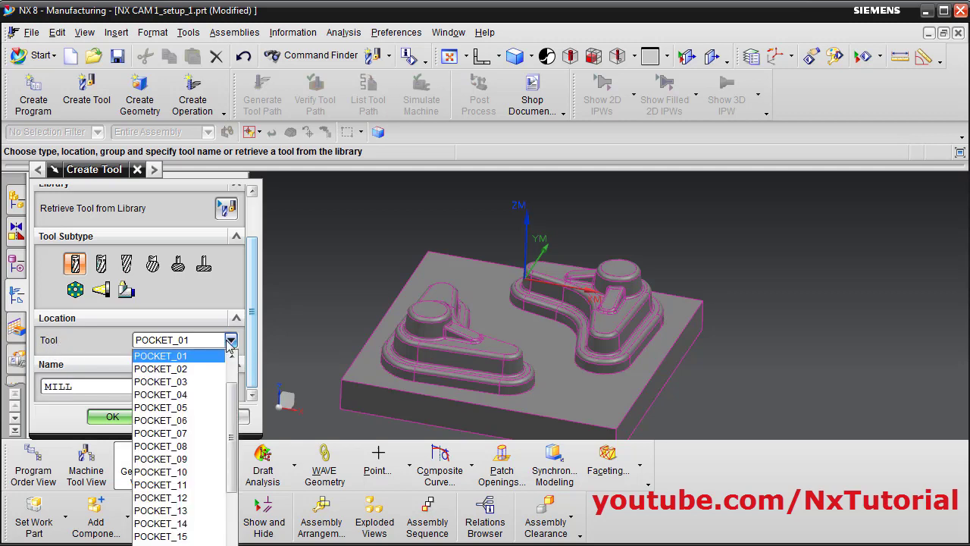
scroll(155, 421, "up", 1)
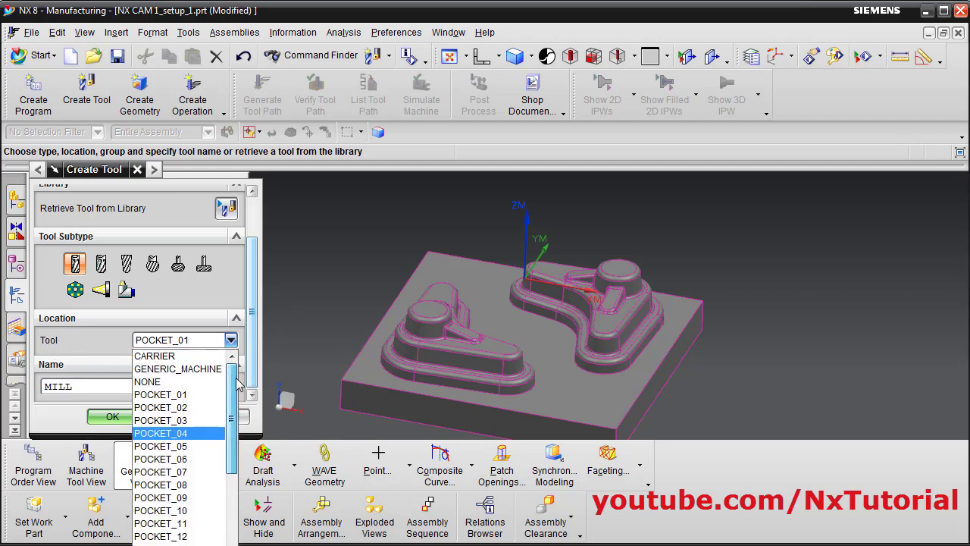
left_click(175, 395)
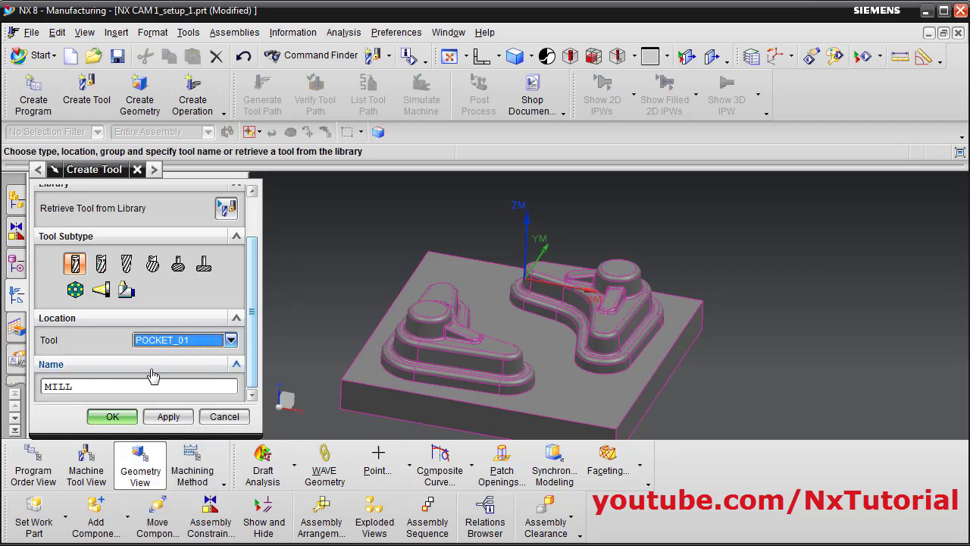
left_click(99, 388)
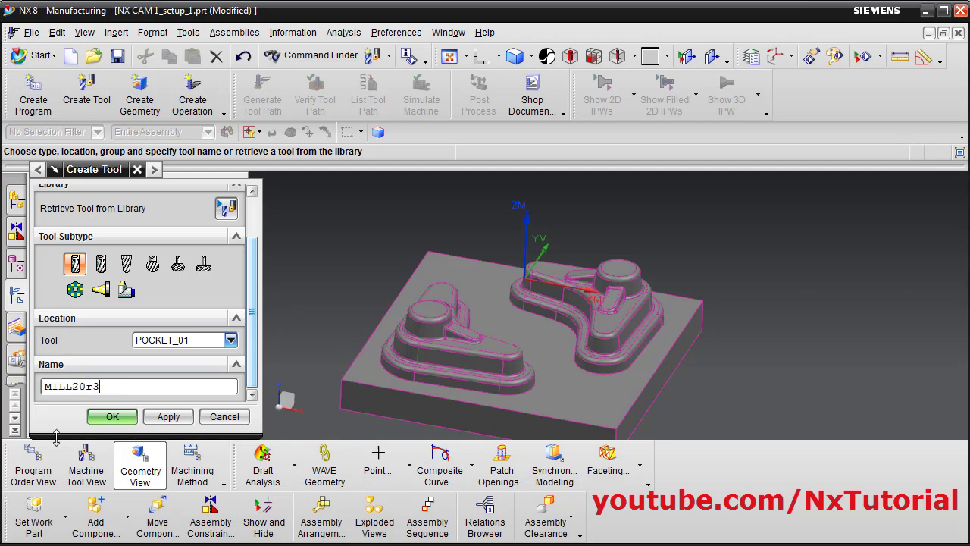
left_click(112, 417)
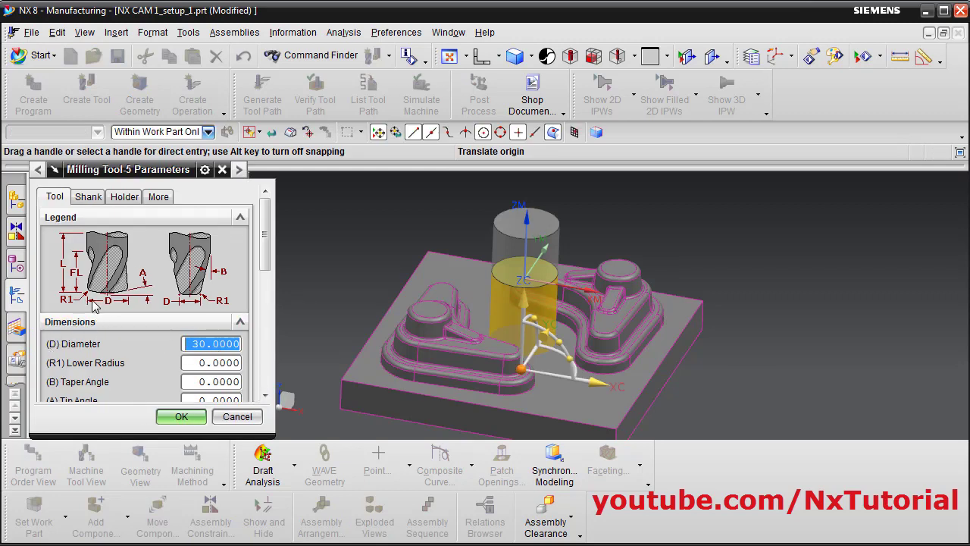
- Set the MILL20r3 tool's diameter to 20 and its lower radius to 3
type("20")
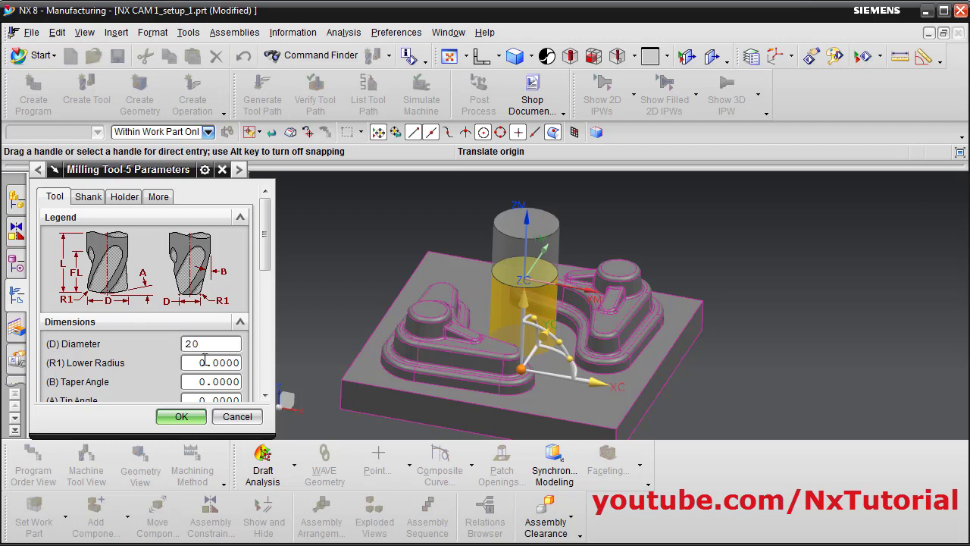
key("Return")
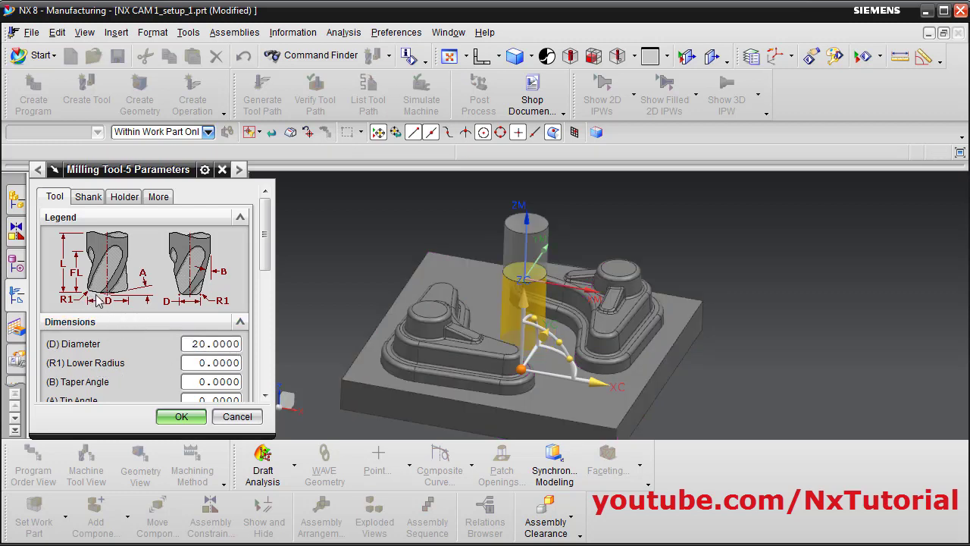
left_click_drag(195, 362, 254, 367)
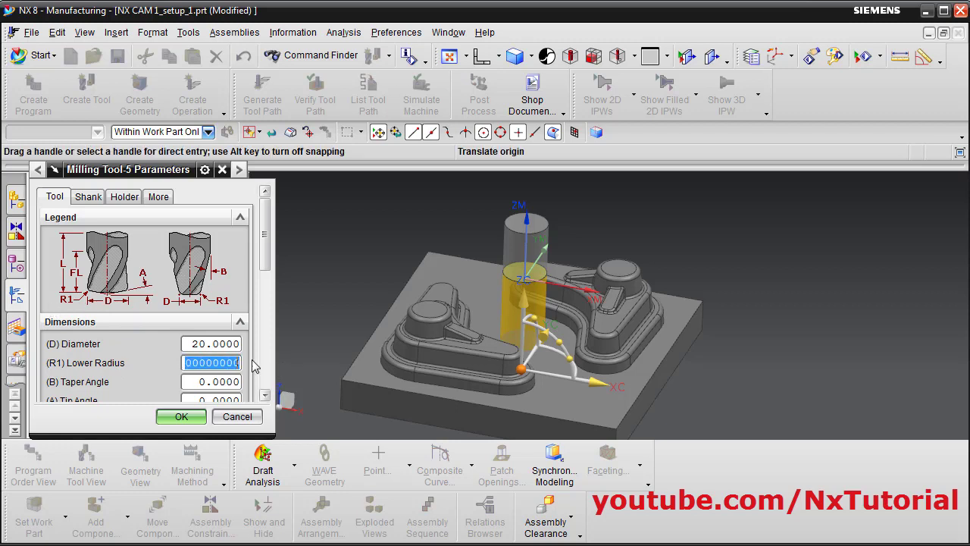
type("3")
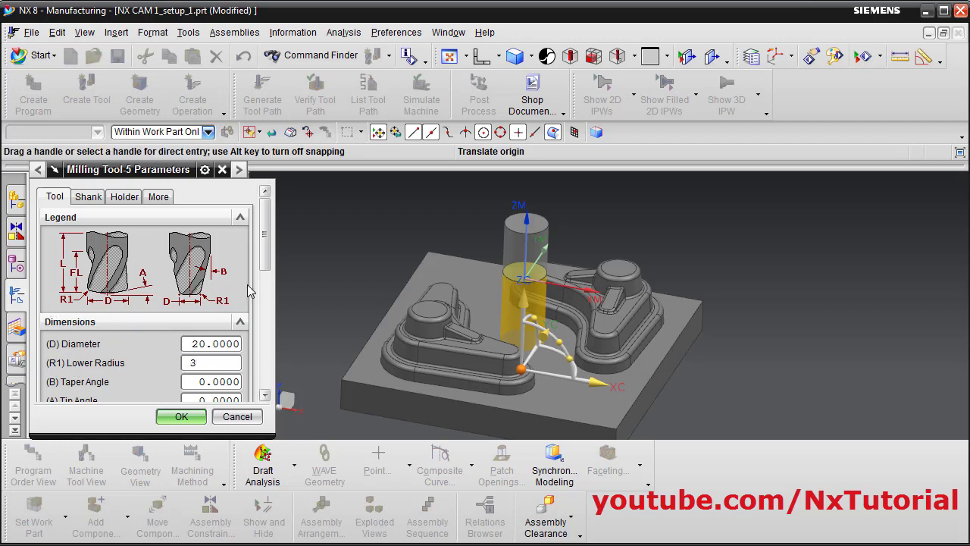
left_click_drag(265, 260, 274, 284)
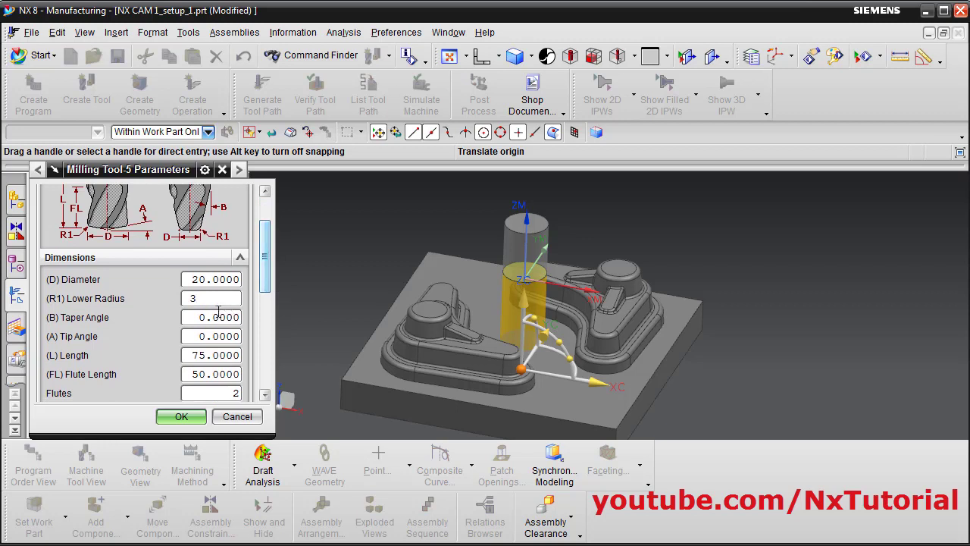
left_click(202, 317)
- Assign the tool material HSM End Mill TiAlN Coated, library reference TMC0_00022, to the milling tool
left_click_drag(270, 281, 273, 315)
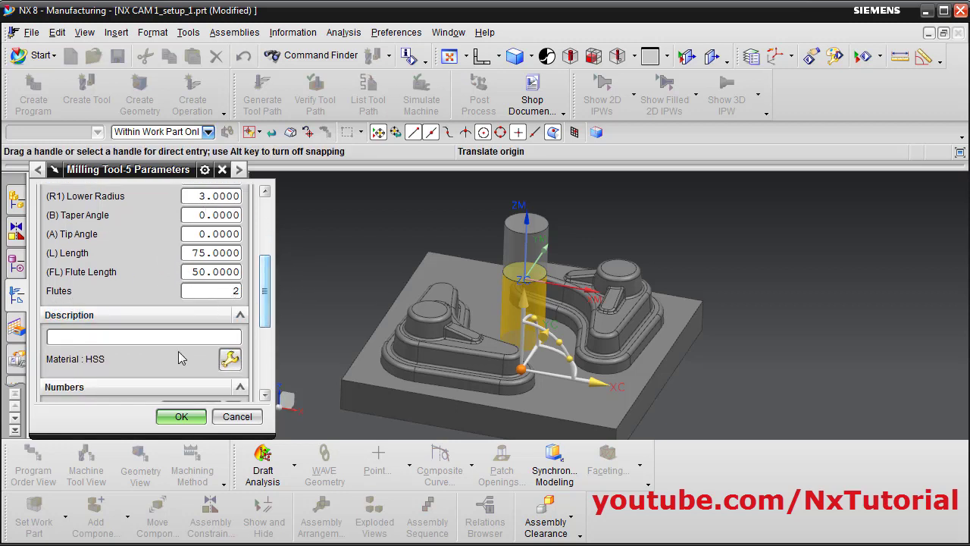
left_click(231, 362)
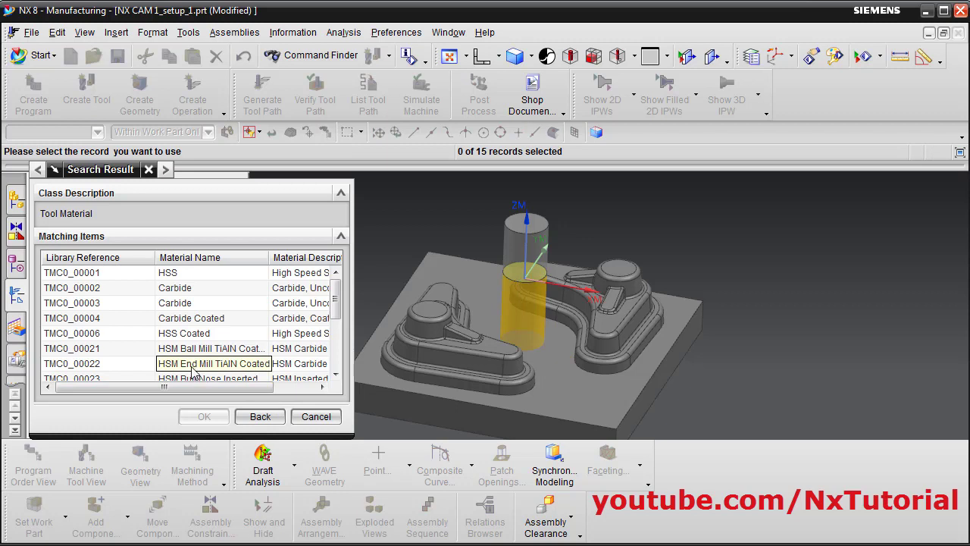
left_click(187, 365)
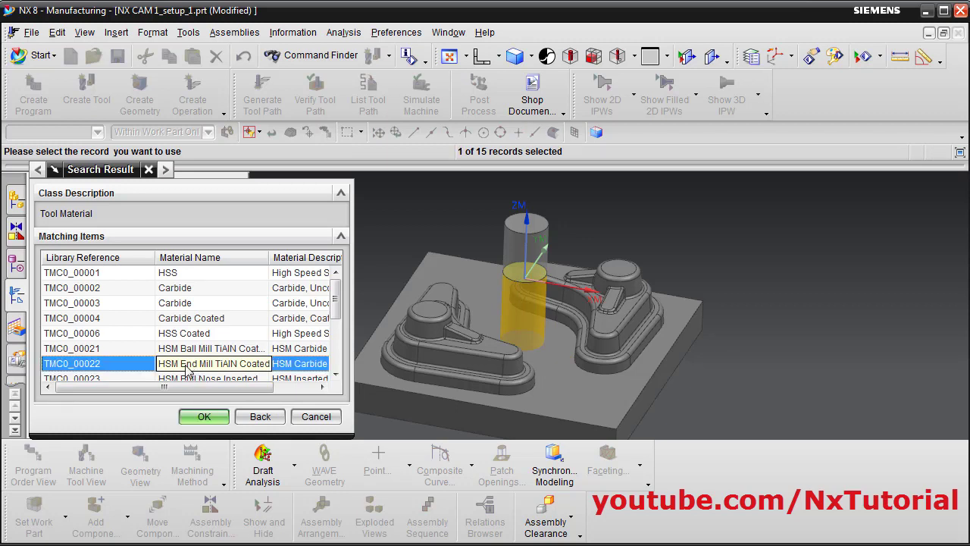
left_click(205, 417)
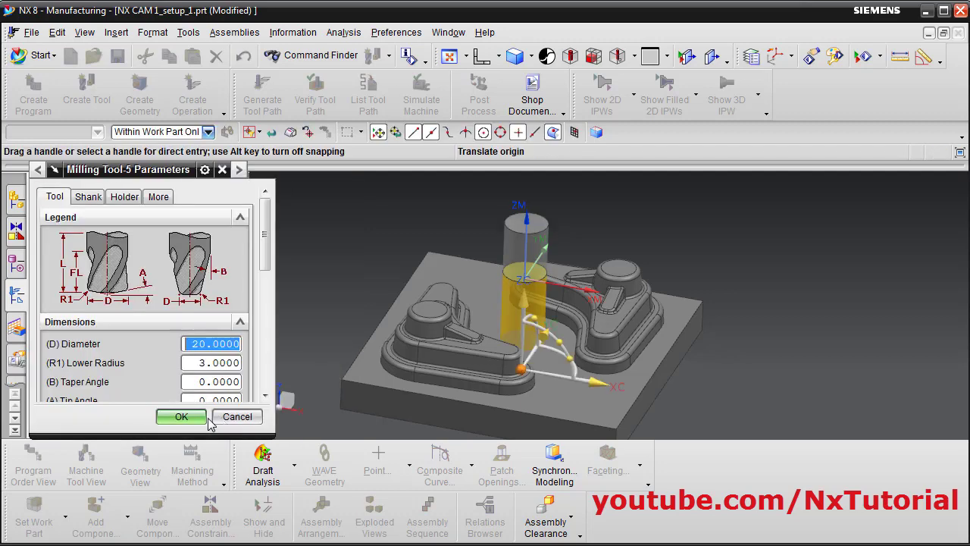
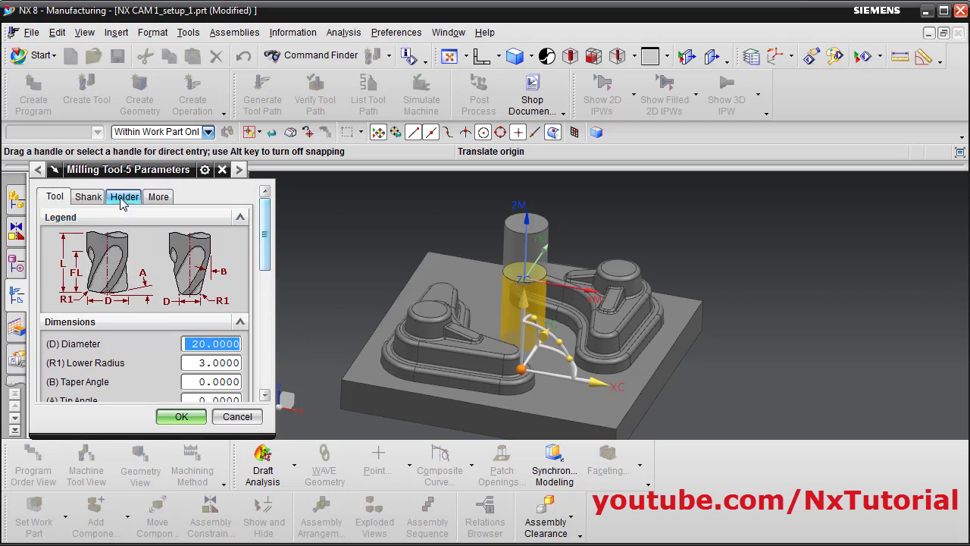
- Retrieve the Medium compression holder HLD001_00006 from the Milling_Drilling class of the holder library for the tool
left_click(124, 198)
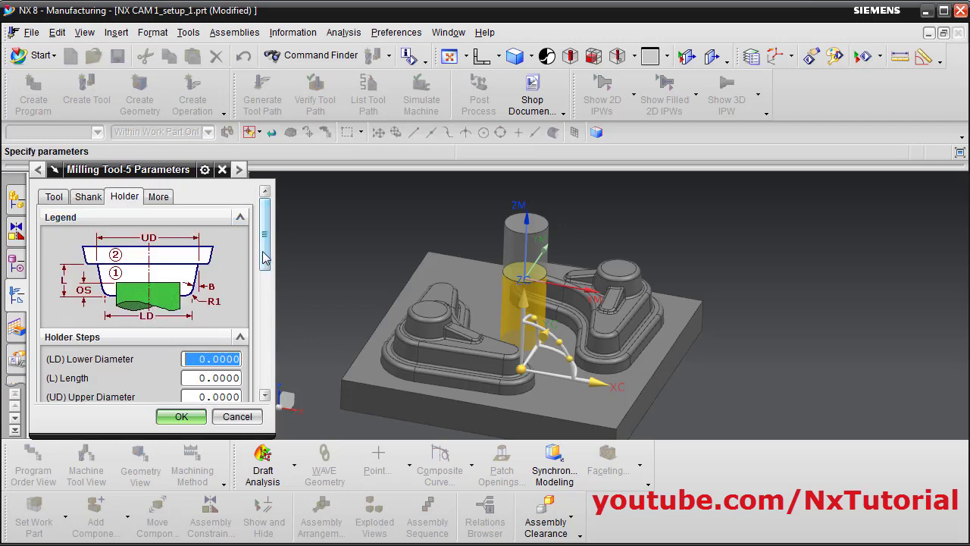
left_click(240, 339)
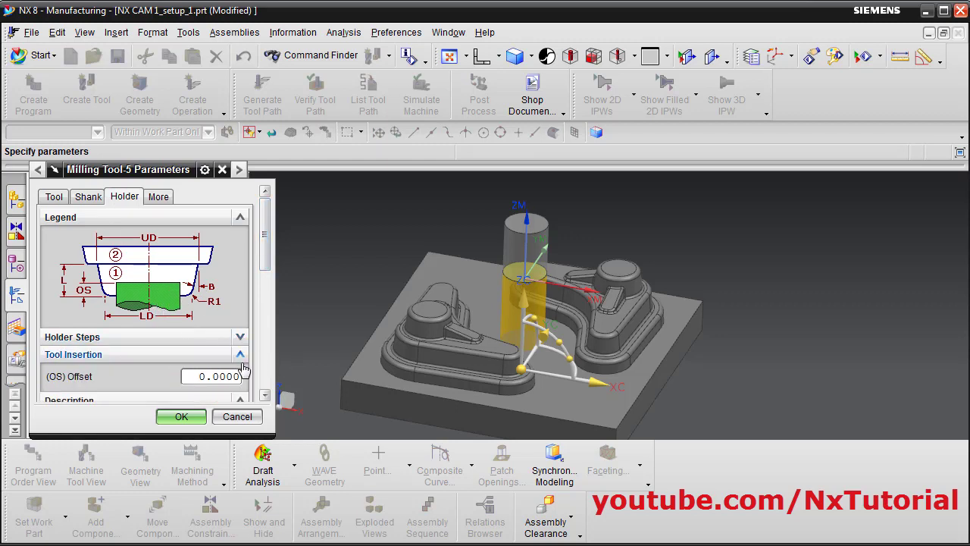
left_click(241, 354)
left_click_drag(265, 261, 266, 290)
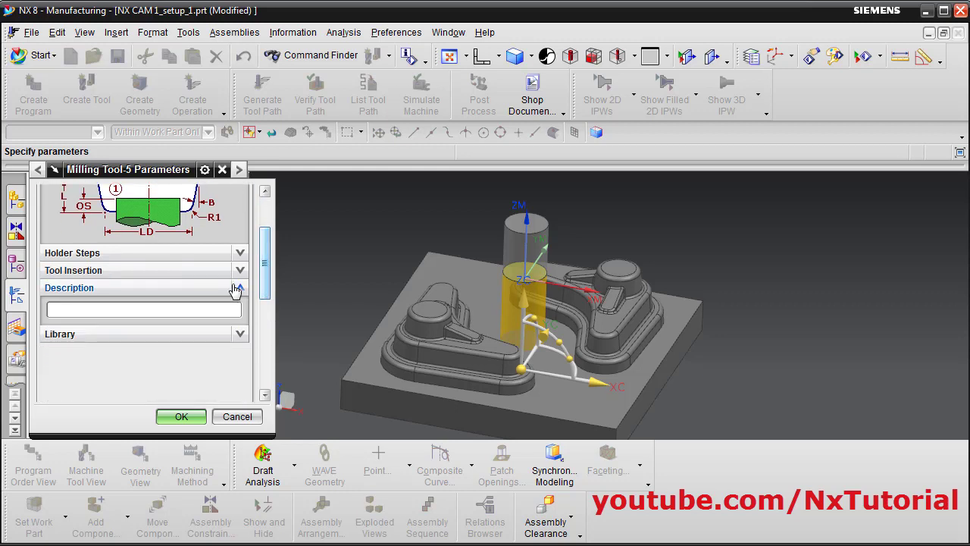
left_click(240, 286)
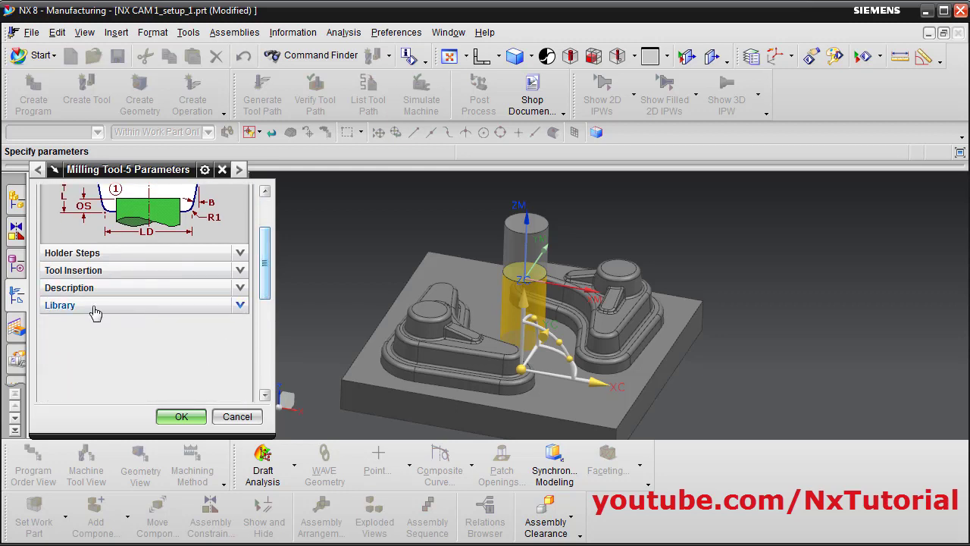
left_click(94, 306)
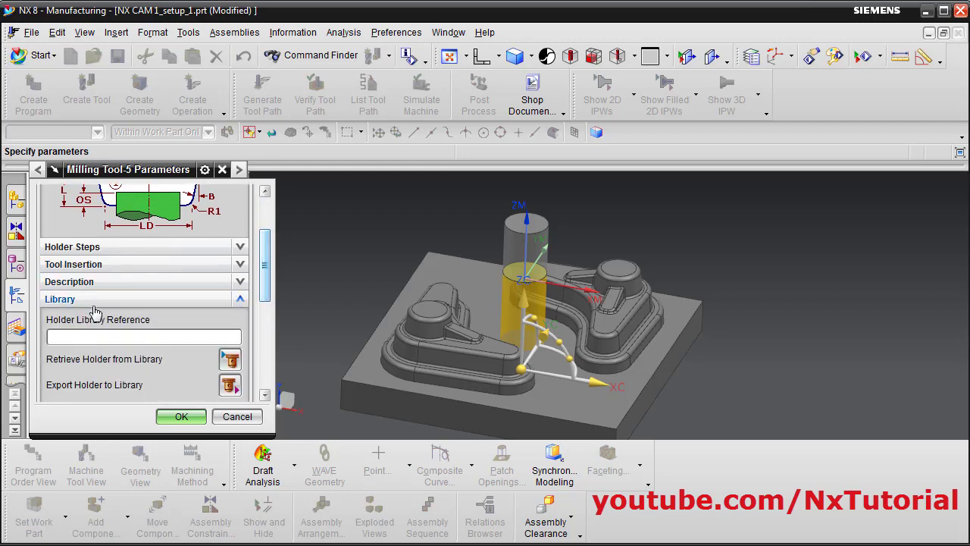
left_click(231, 362)
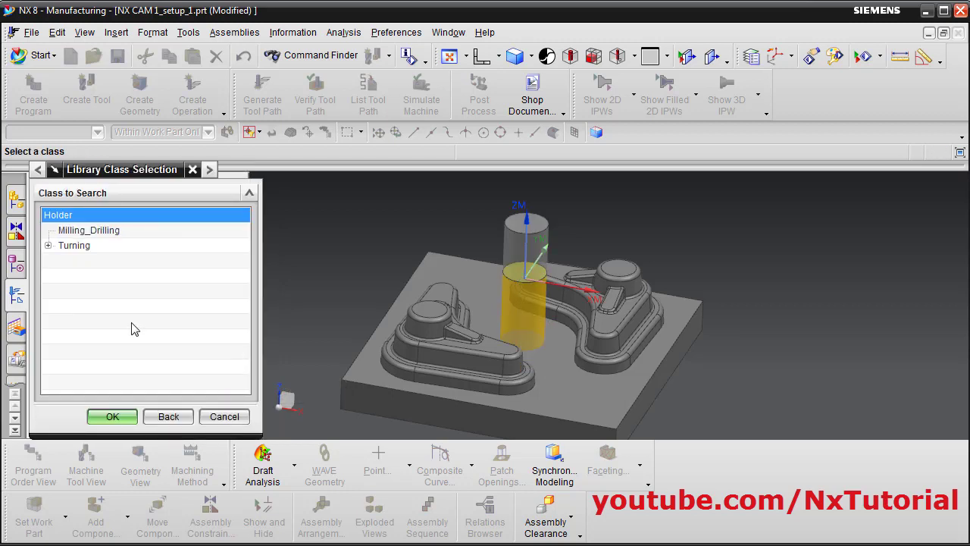
left_click(82, 236)
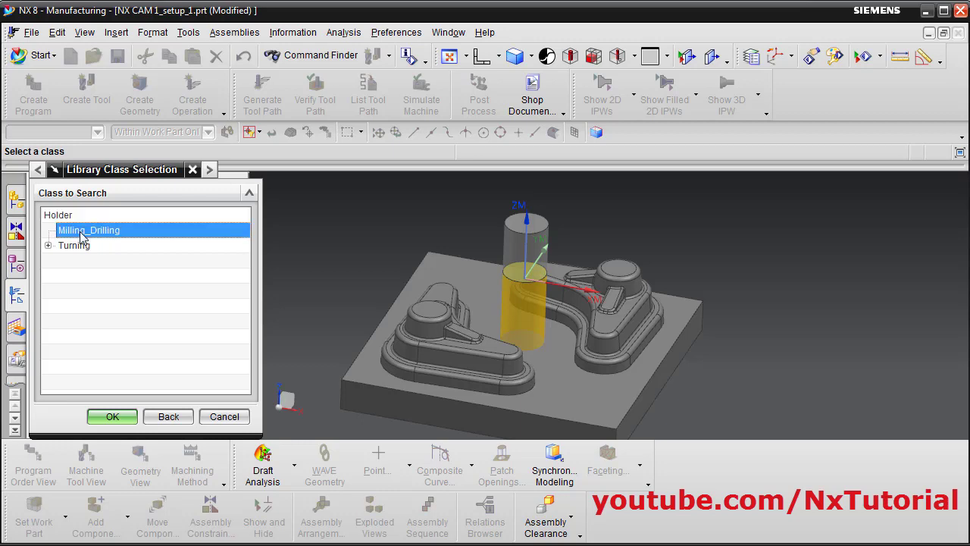
left_click(107, 419)
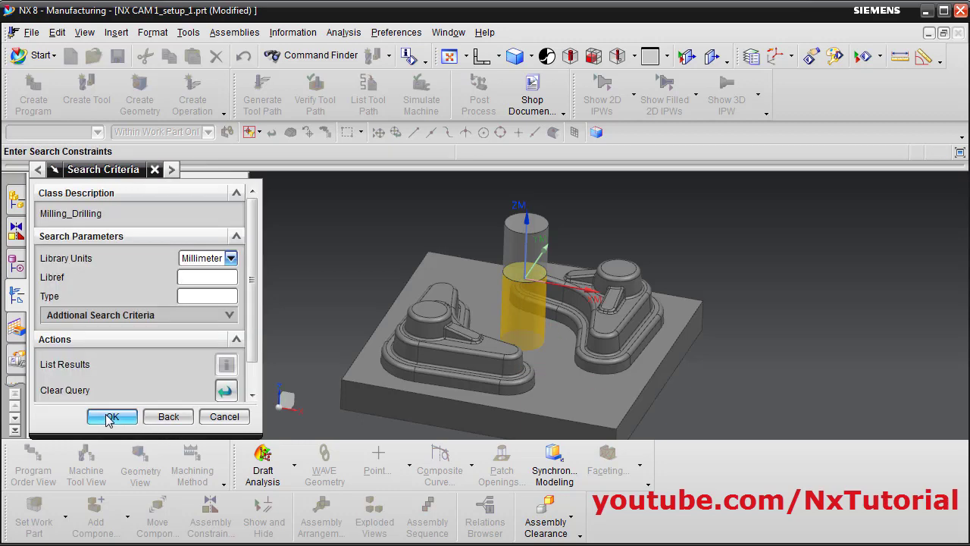
left_click(113, 421)
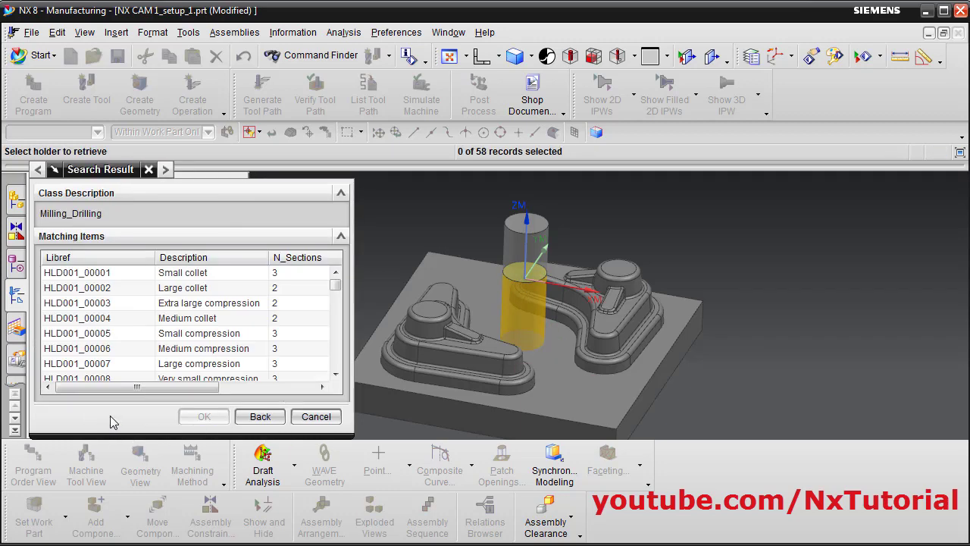
left_click(185, 350)
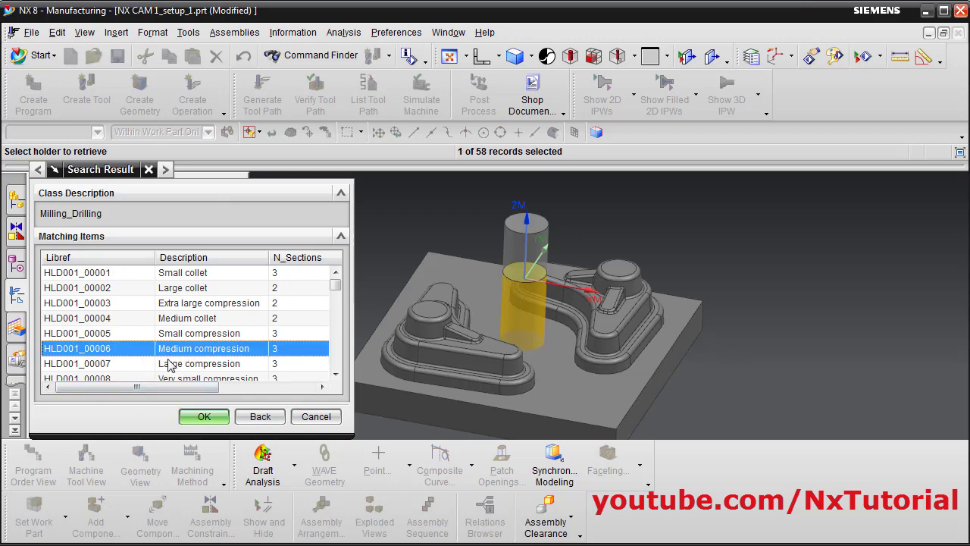
left_click(204, 416)
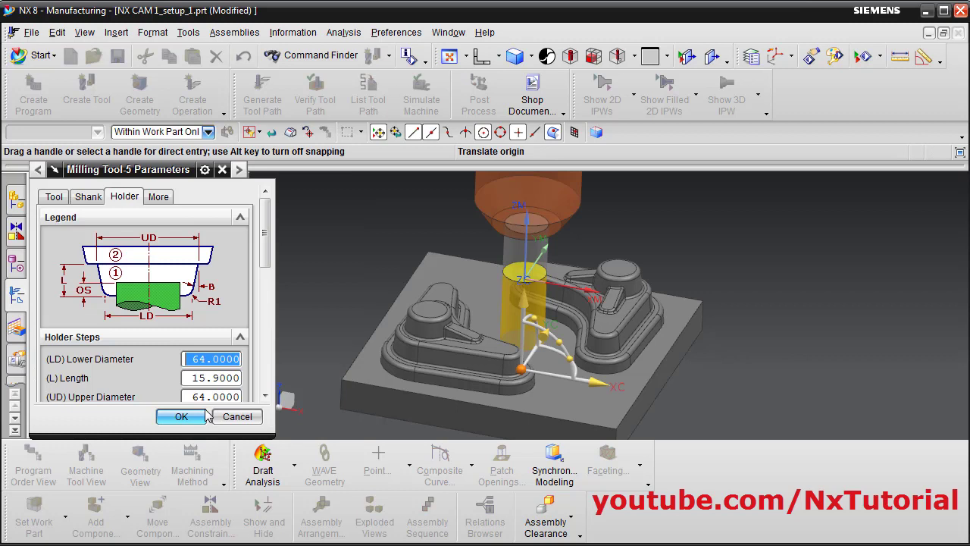
- Check the holder in a side view, review its steps and library reference, and accept the milling tool
scroll(476, 354, "down", 3)
middle_click_drag(476, 354, 535, 311)
scroll(417, 318, "up", 2)
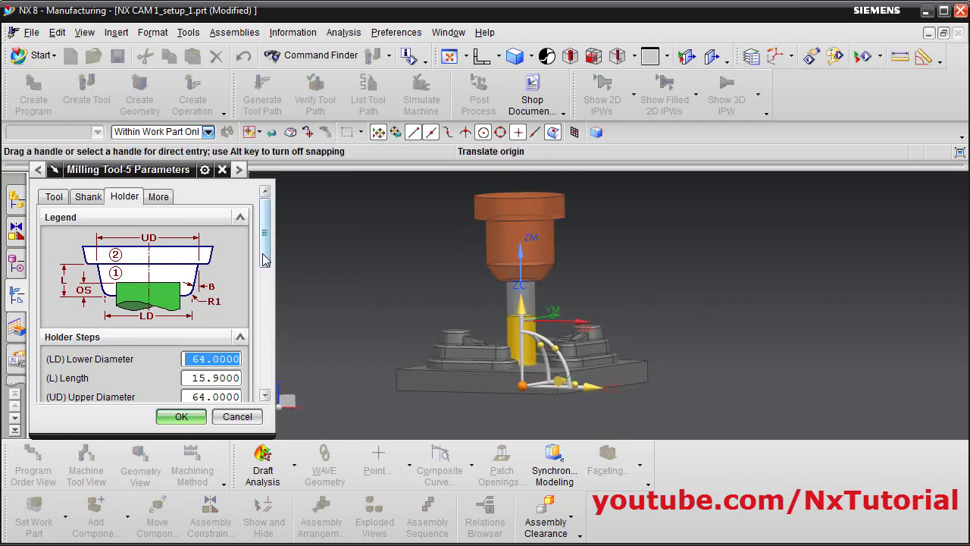
scroll(267, 265, "down", 3)
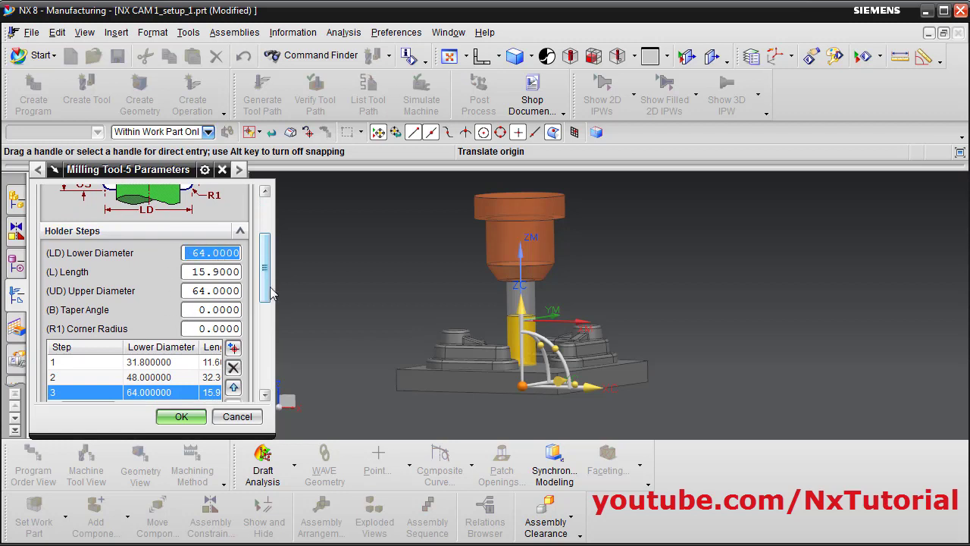
scroll(271, 295, "up", 4)
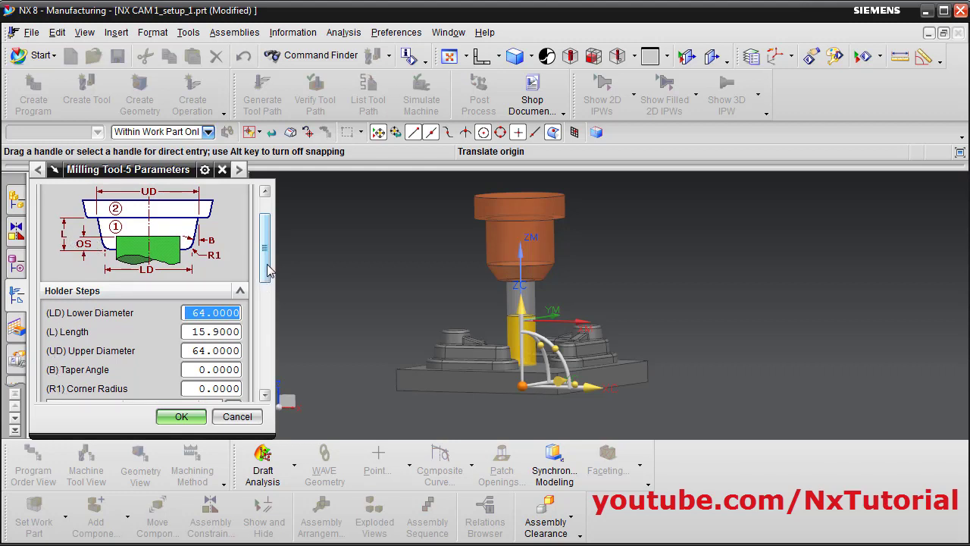
left_click_drag(269, 272, 267, 379)
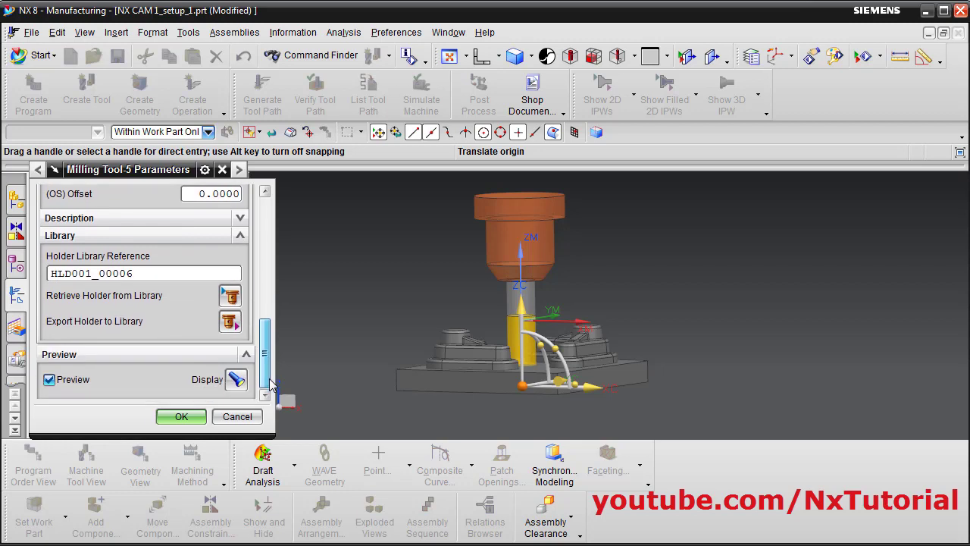
left_click(182, 417)
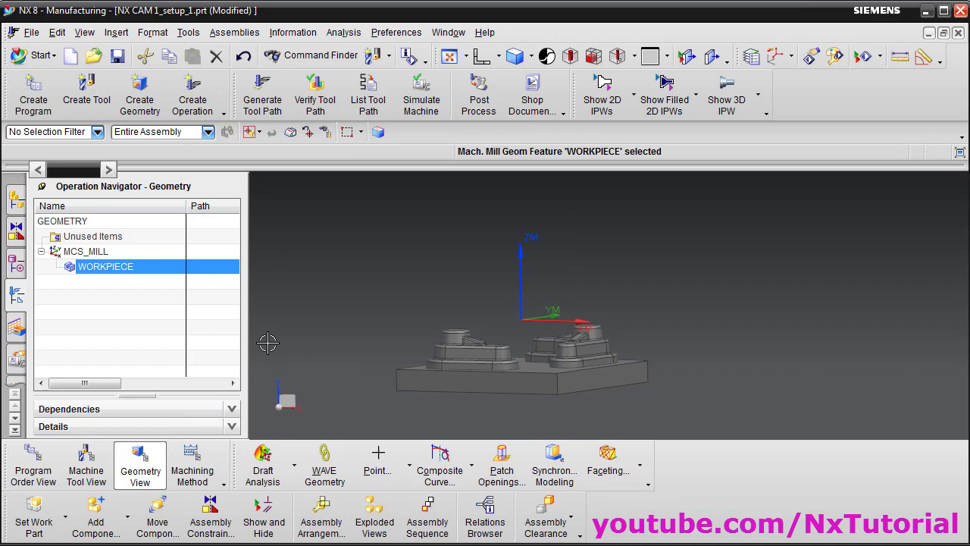
- Find MILL20R3 under POCKET_01 in the machine tool view, review its holder and tool parameters, and close it without changes
left_click(87, 470)
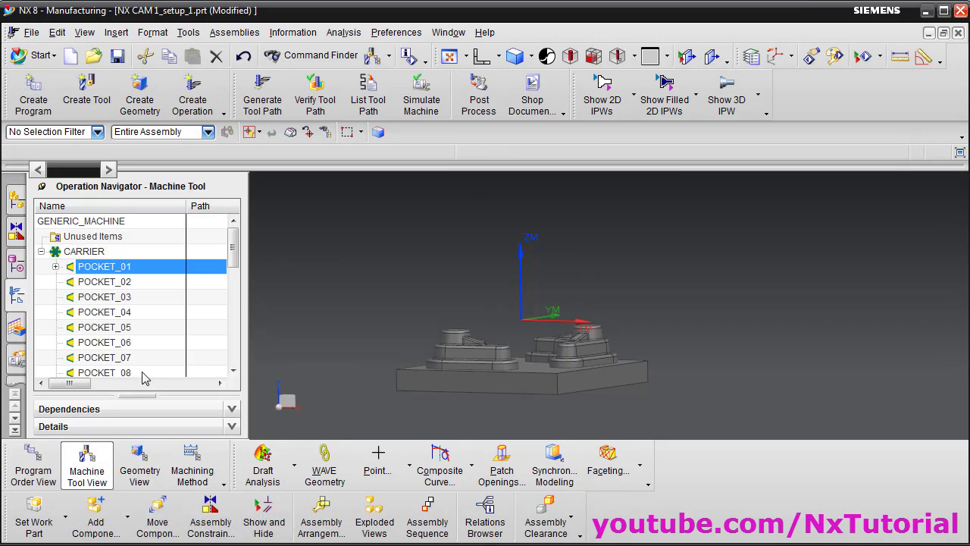
left_click(56, 266)
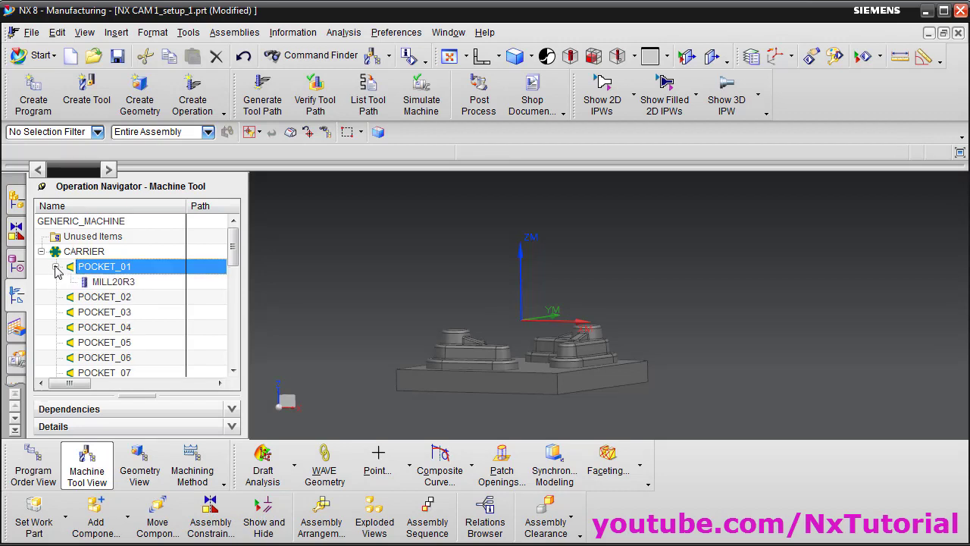
left_click(114, 282)
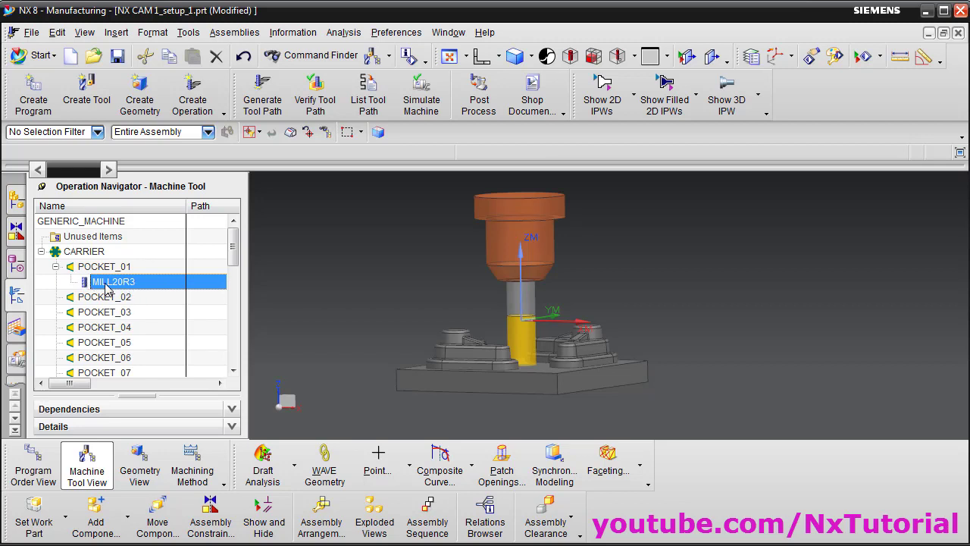
double_click(110, 283)
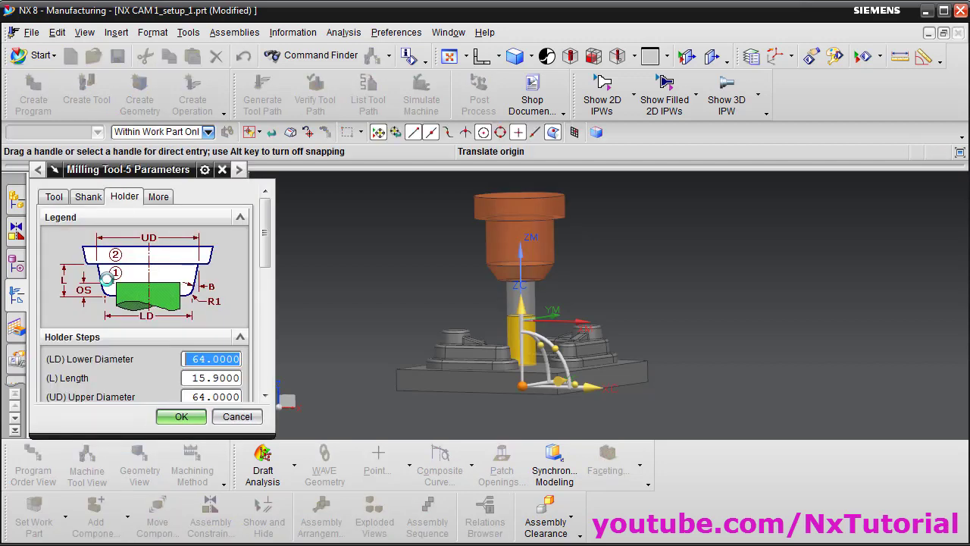
scroll(262, 263, "down", 5)
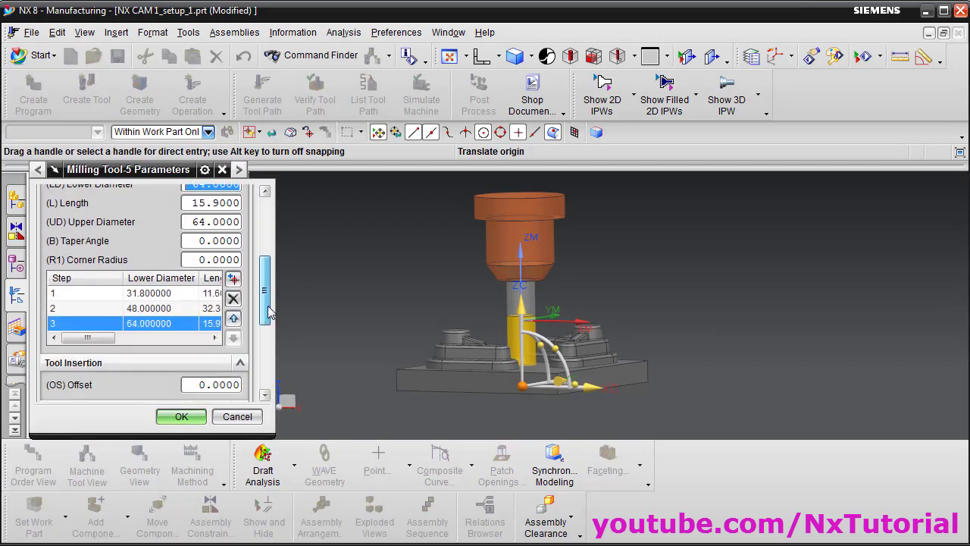
scroll(261, 263, "up", 5)
left_click(53, 196)
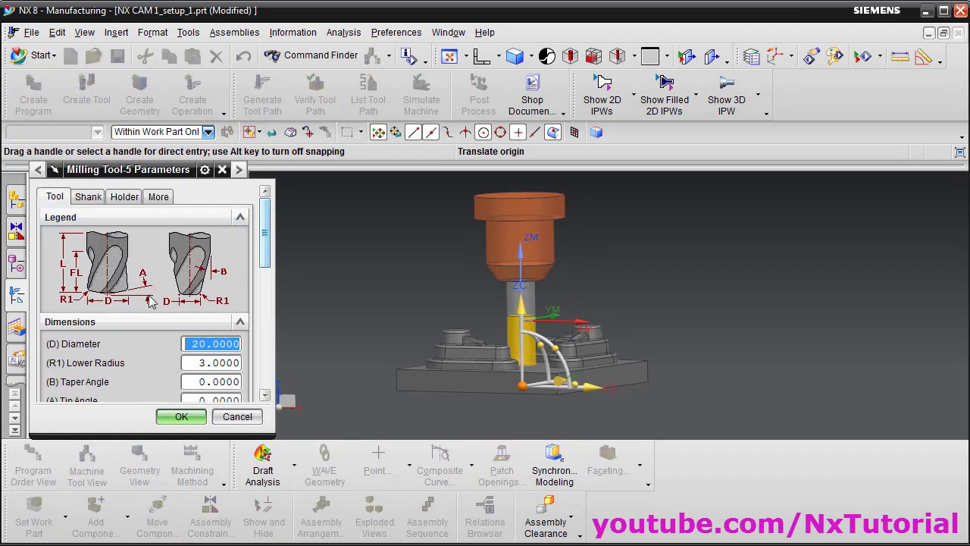
left_click(249, 420)
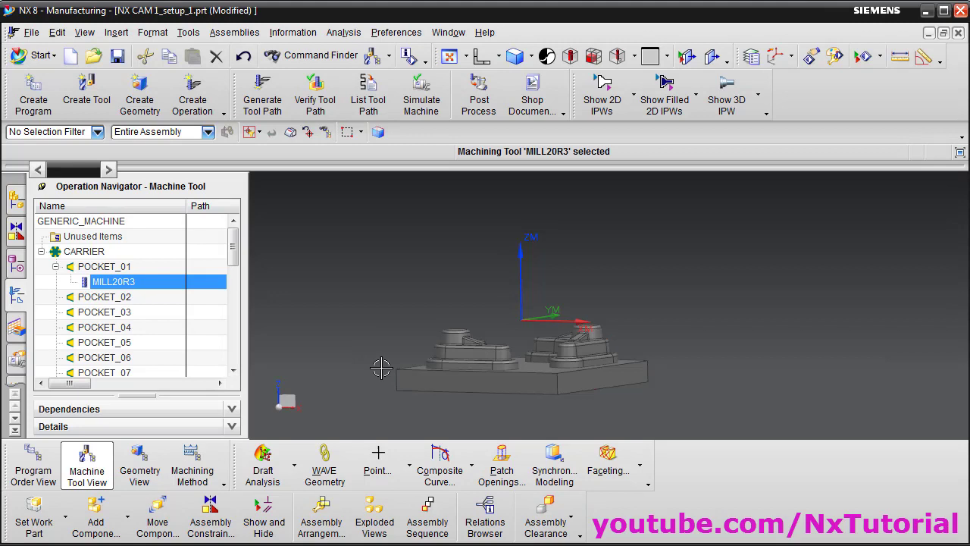
- Review the WORKPIECE and MCS_MILL settings in the geometry view, closing each without changes
left_click(154, 474)
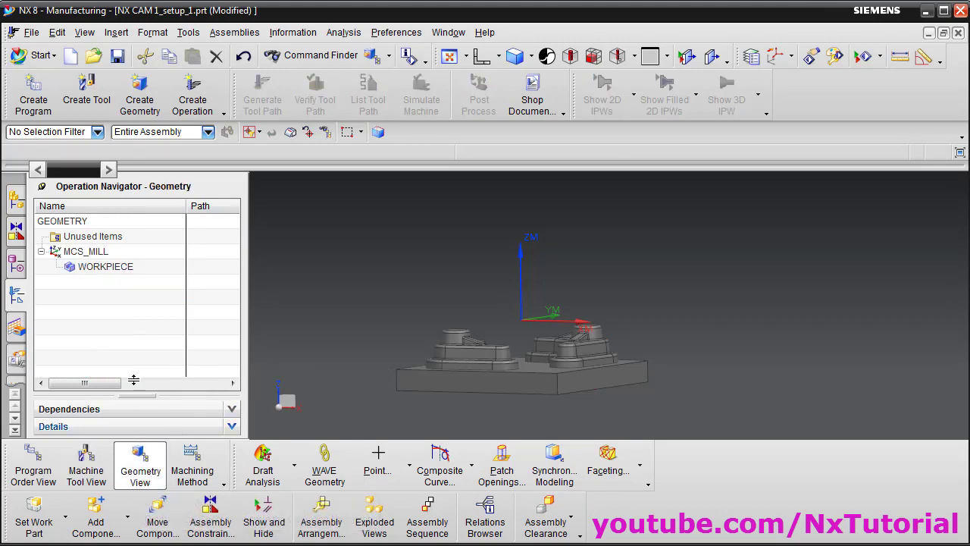
left_click(106, 272)
double_click(106, 272)
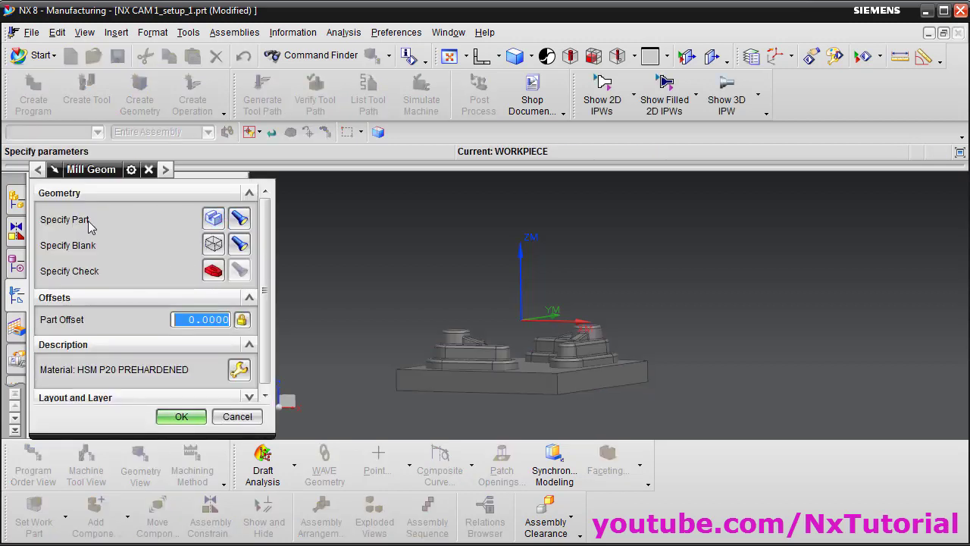
left_click(237, 417)
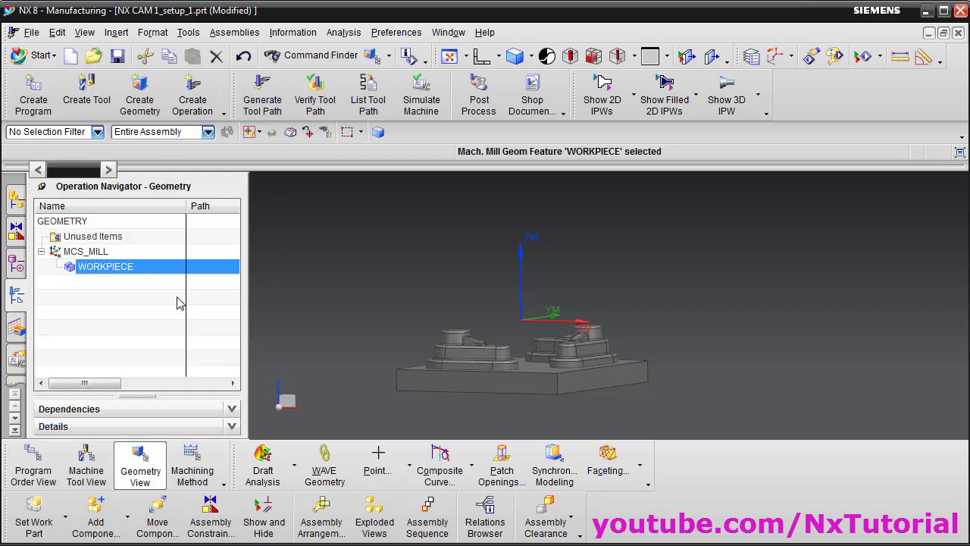
double_click(69, 255)
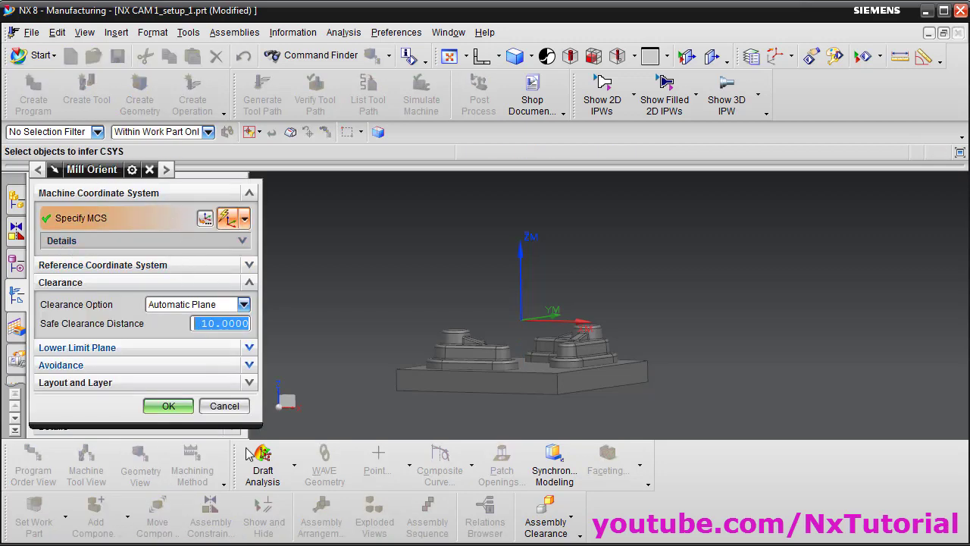
left_click(226, 407)
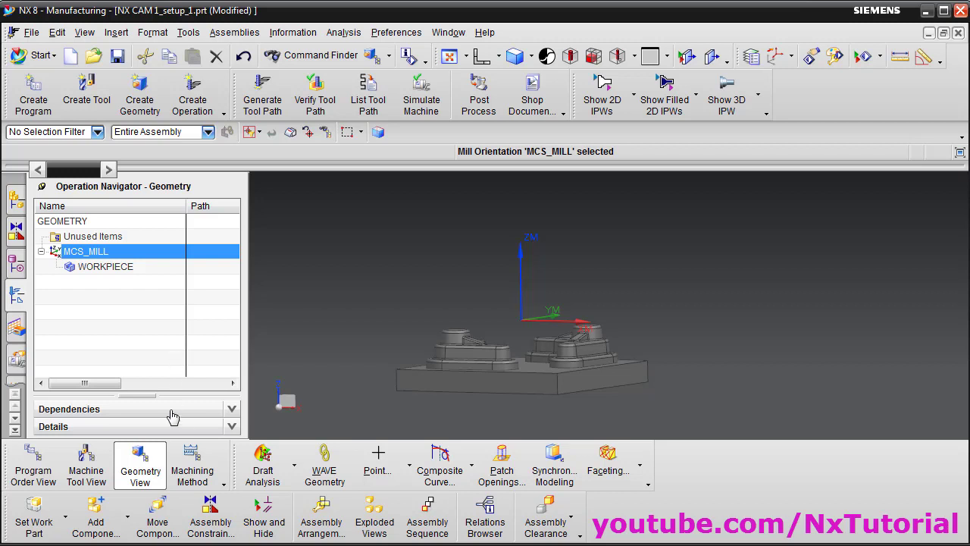
- Check MILL_ROUGH's part stock in the machining method view and assign it the cut method HSM ROUGH MILLING, library reference OPD0_00021
left_click(195, 472)
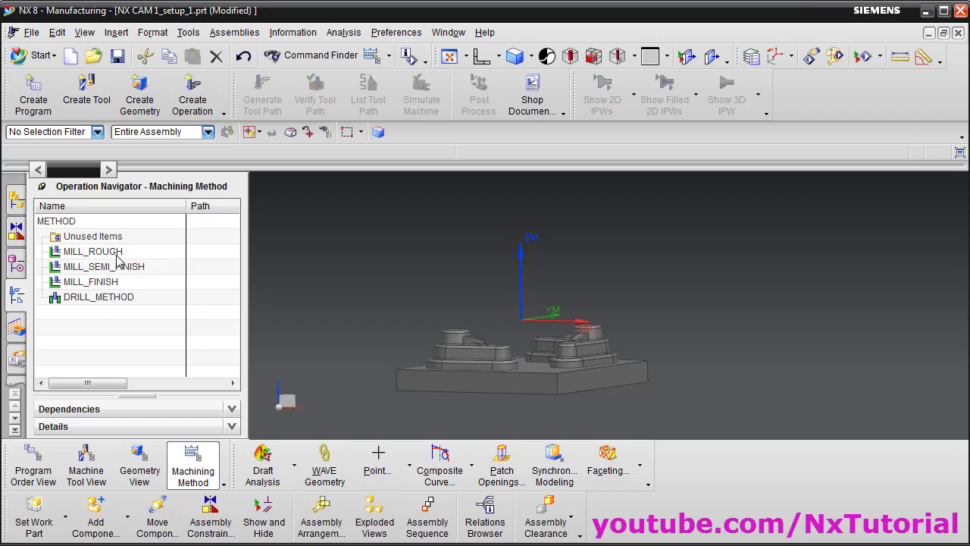
double_click(93, 255)
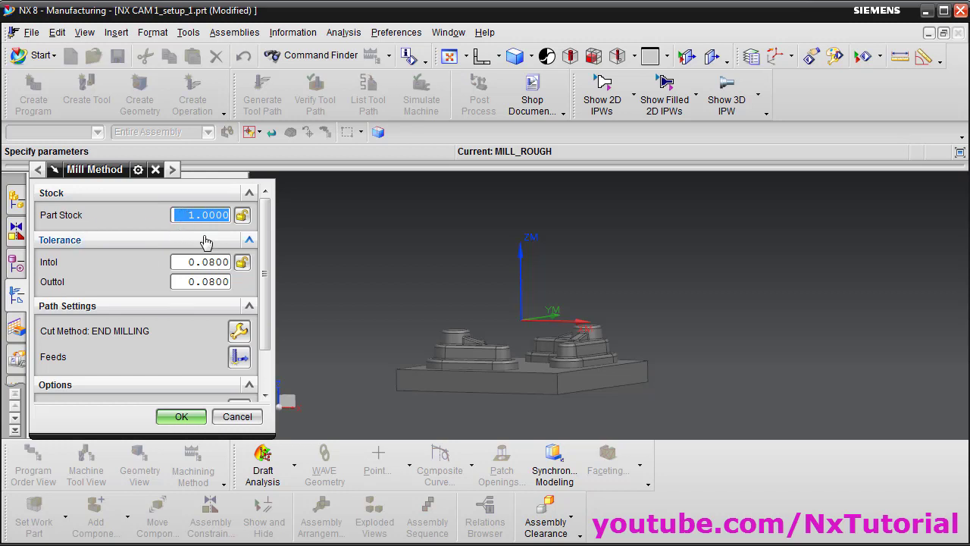
left_click(194, 216)
left_click_drag(184, 216, 231, 216)
left_click(211, 216)
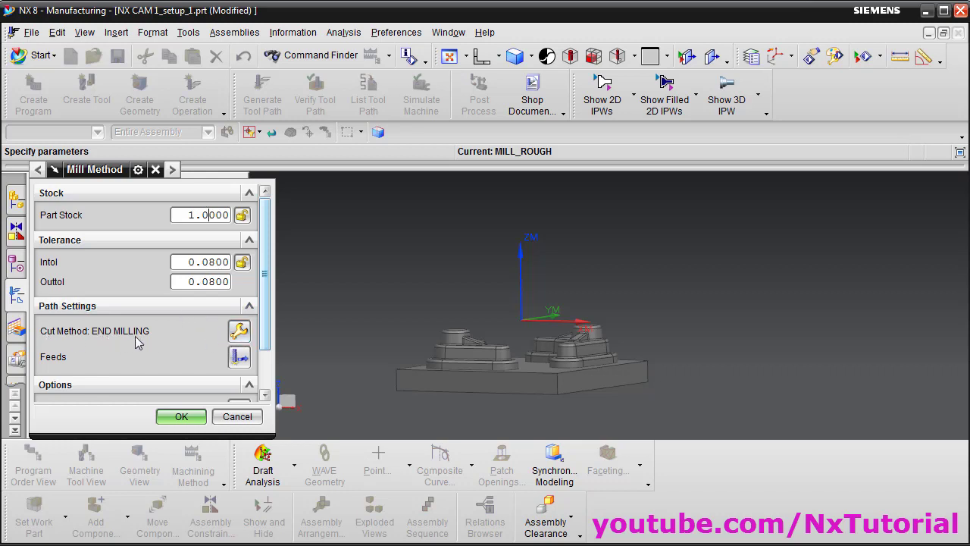
left_click(240, 333)
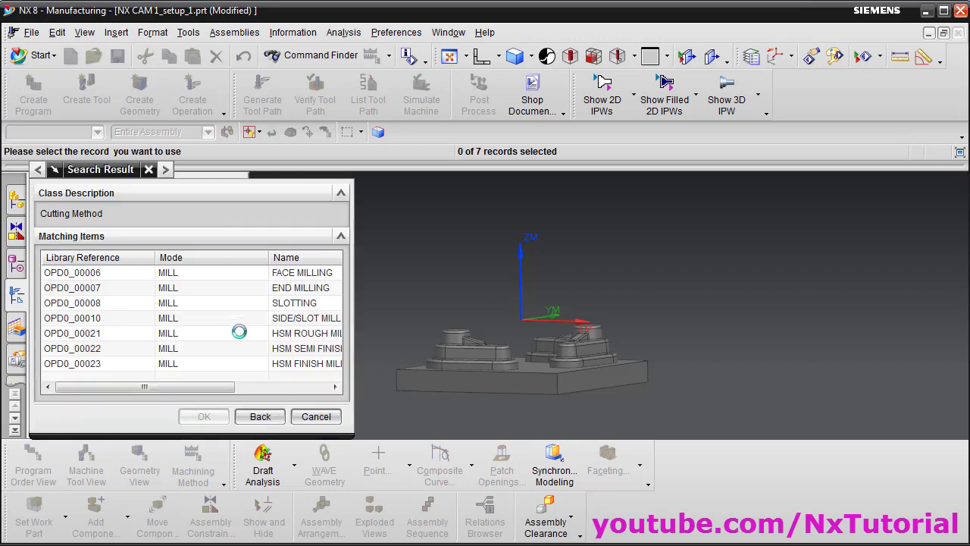
left_click(286, 339)
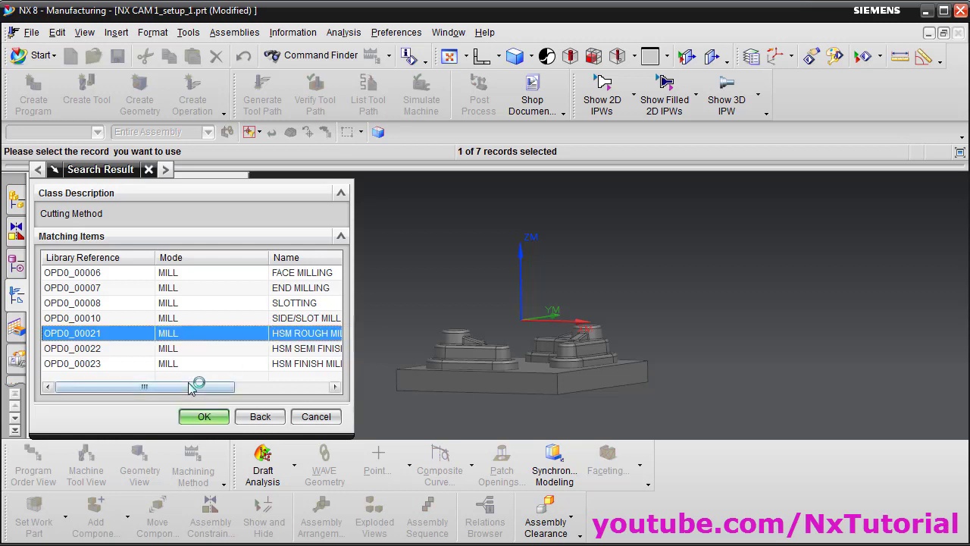
left_click_drag(186, 387, 279, 389)
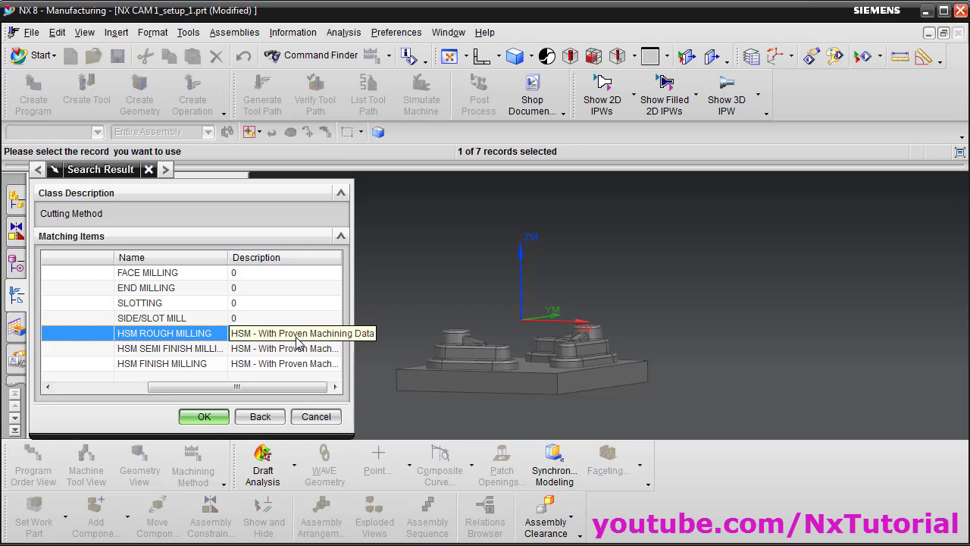
left_click(205, 417)
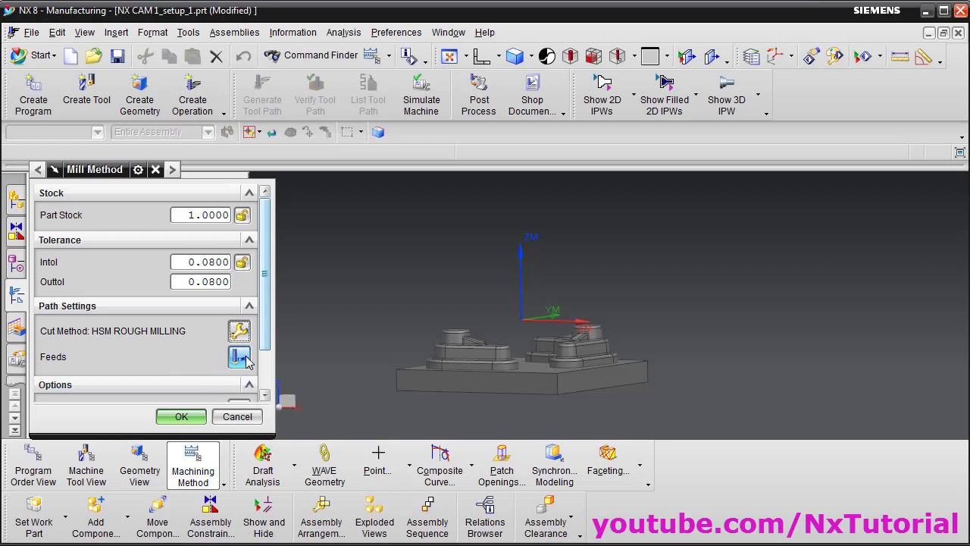
mouse_move(269, 334)
left_mouse_down()
mouse_move(270, 382)
mouse_move(269, 342)
left_mouse_up()
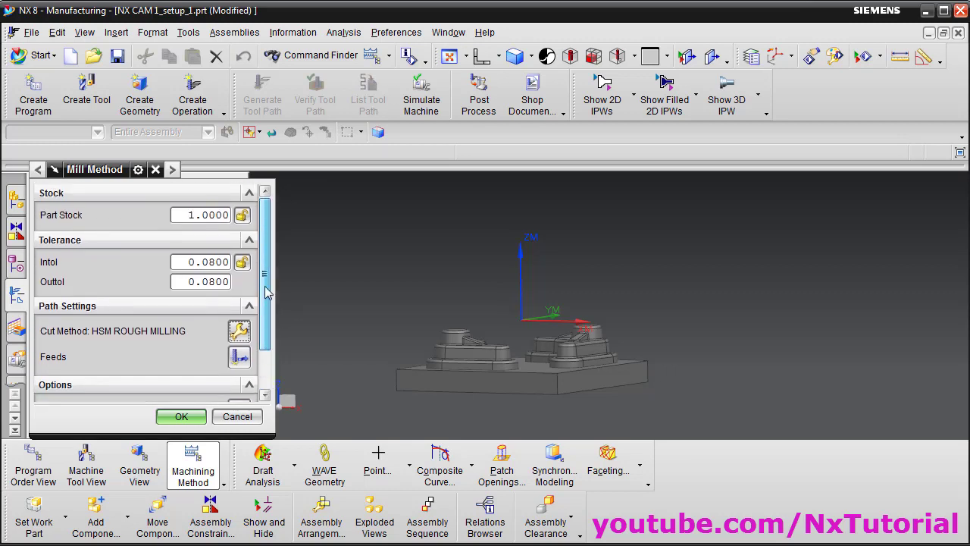
left_click(181, 417)
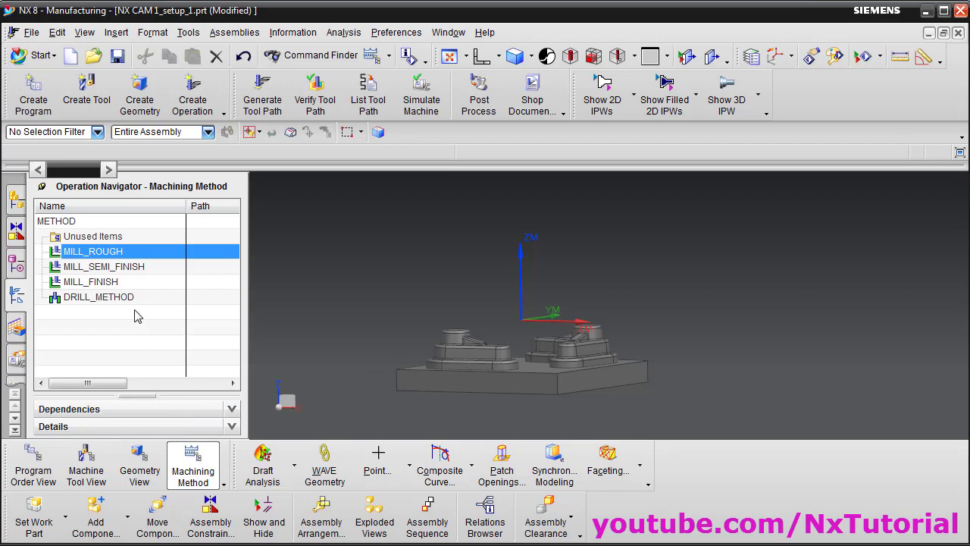
- Review the stock, tolerance and cut method settings of MILL_SEMI_FINISH and MILL_FINISH, closing both without changes
double_click(102, 267)
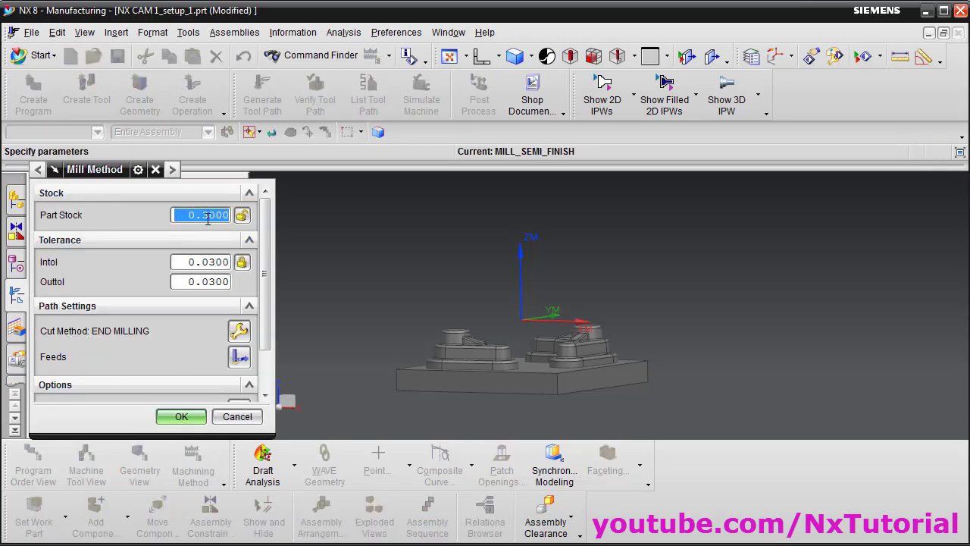
left_click(241, 418)
double_click(84, 282)
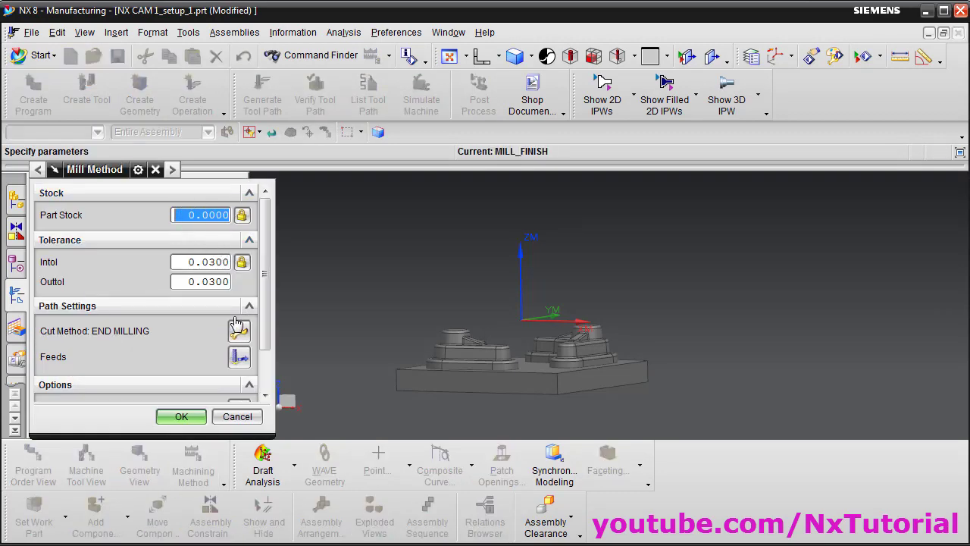
left_click(238, 417)
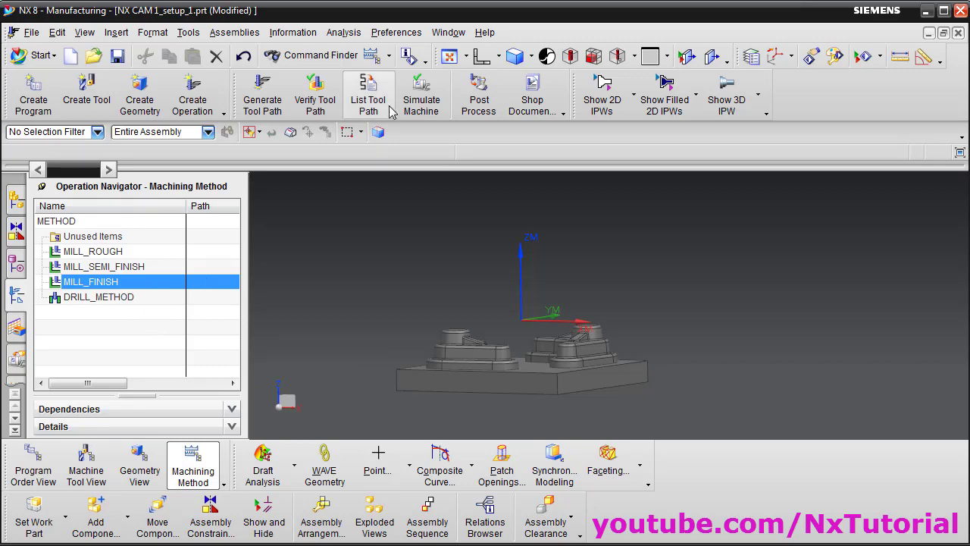
- Enable Automatically Set in Operation for machining data in the manufacturing operation preferences
left_click(397, 32)
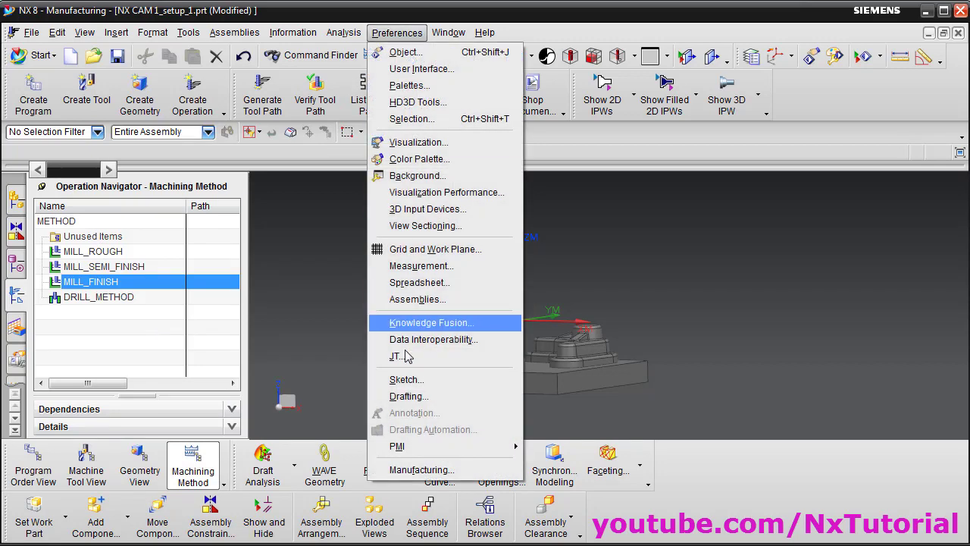
left_click(411, 470)
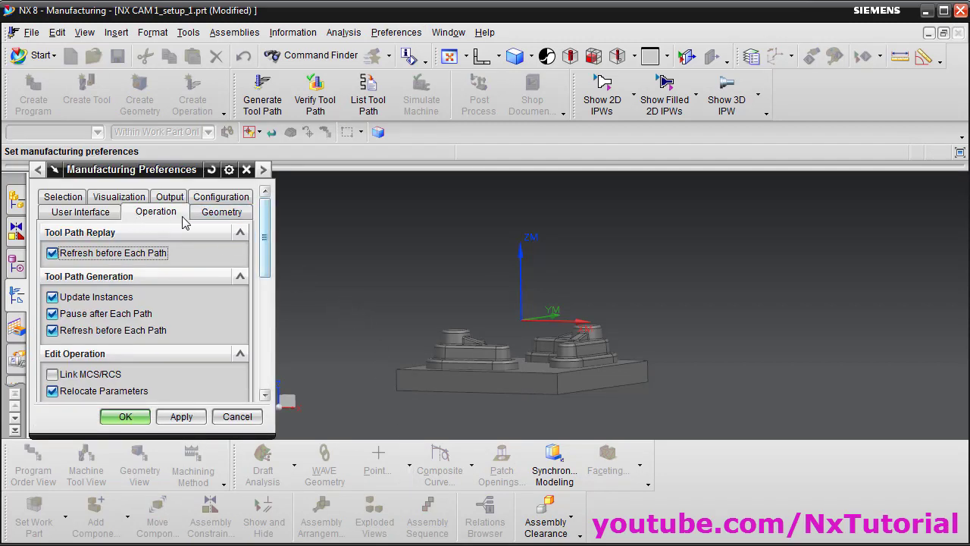
scroll(166, 345, "down", 5)
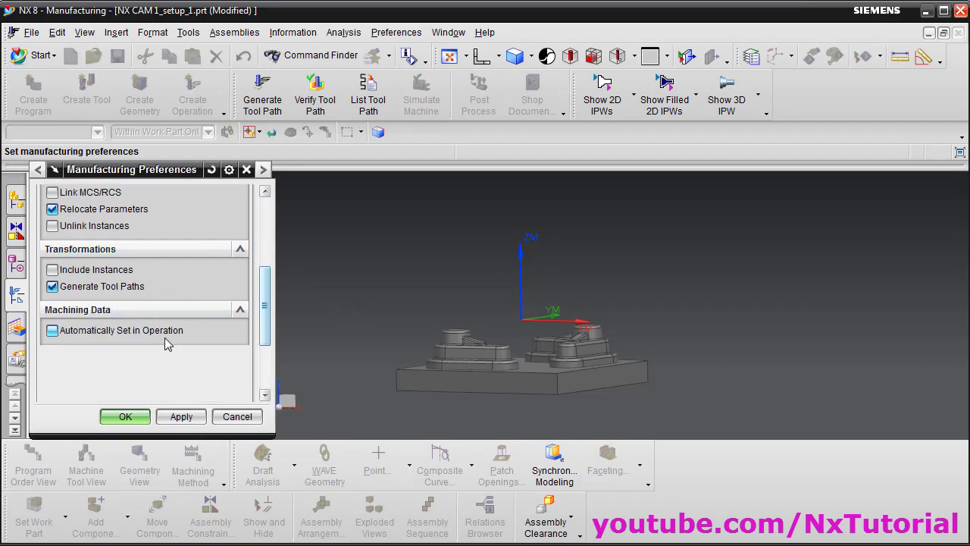
left_click(52, 330)
left_click(125, 418)
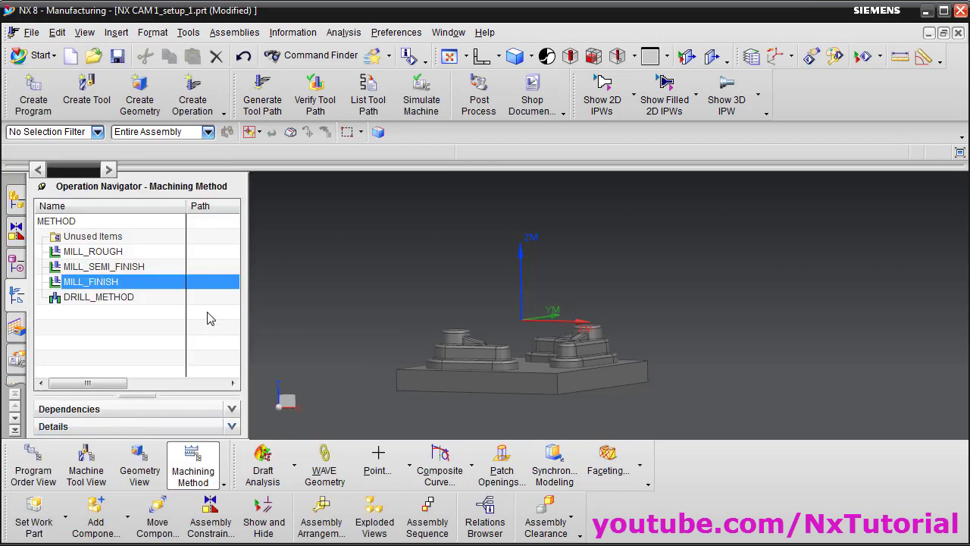